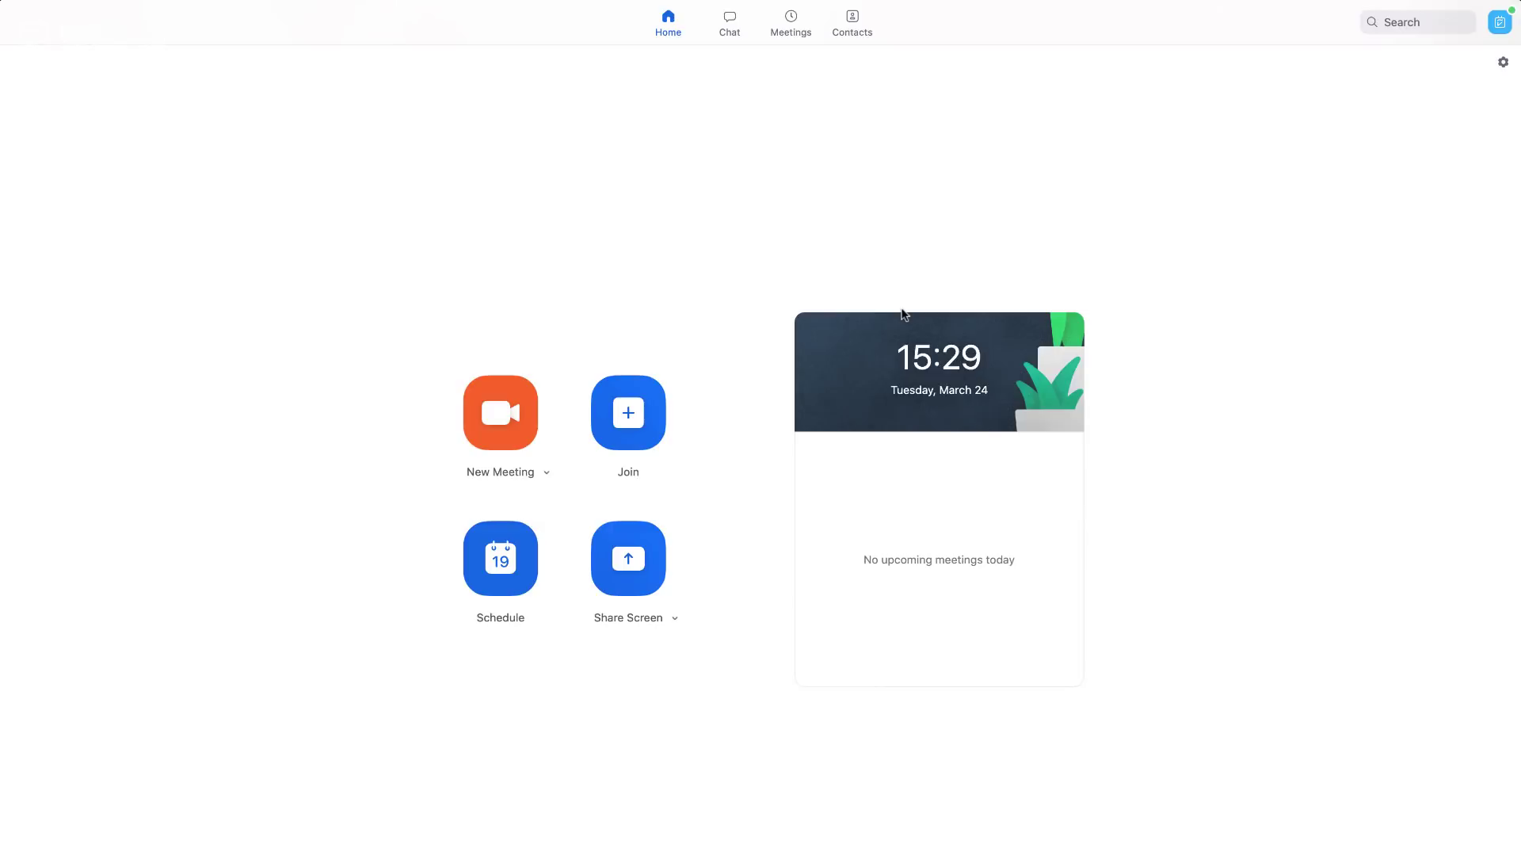
Turn off Start with video in the New Meeting options
left_click(546, 474)
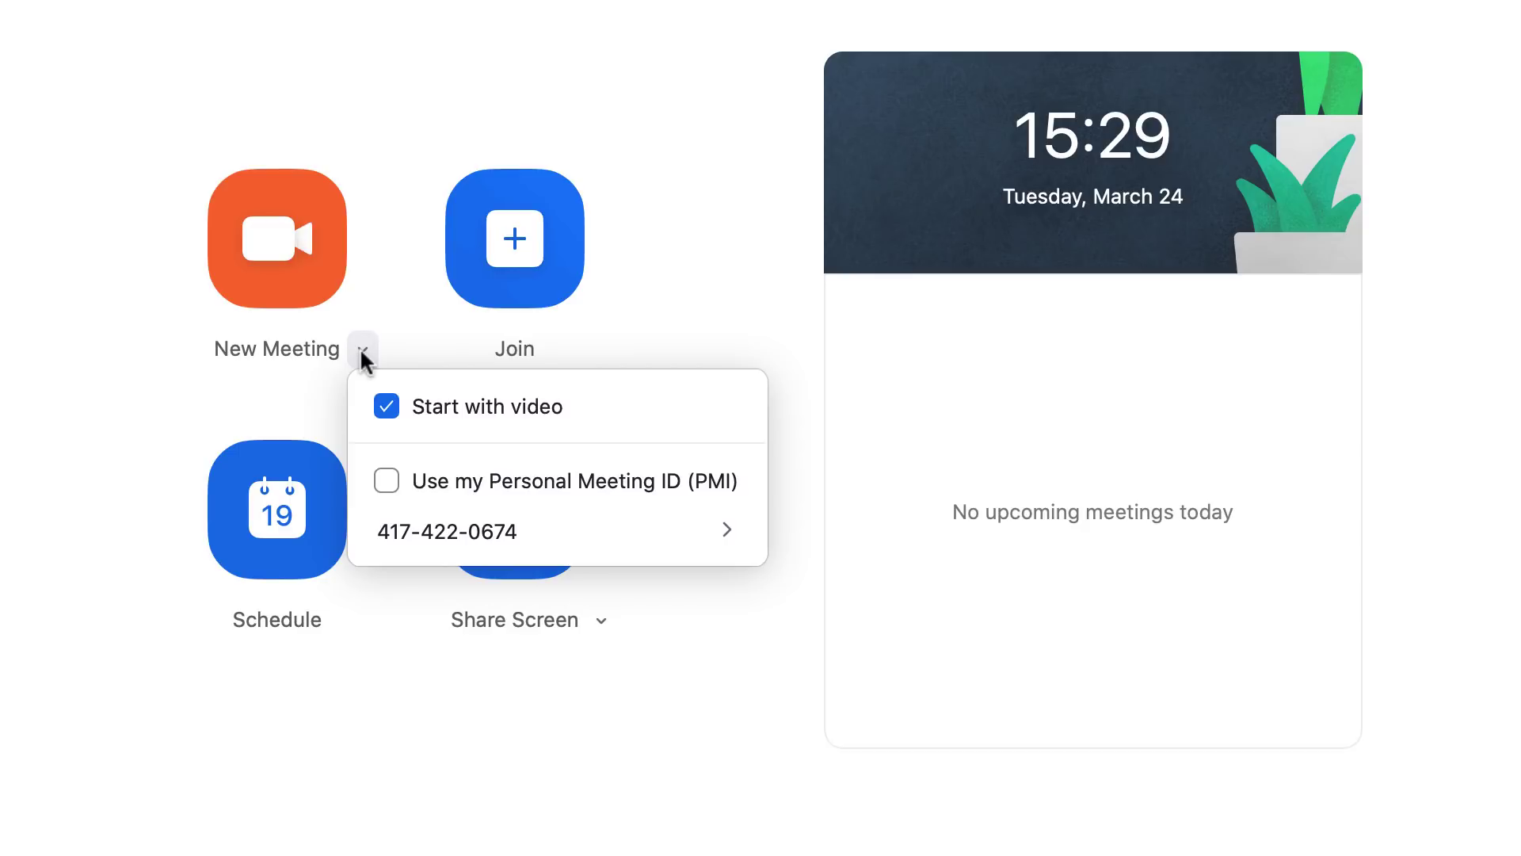
left_click(362, 350)
left_click(362, 350)
left_click(357, 71)
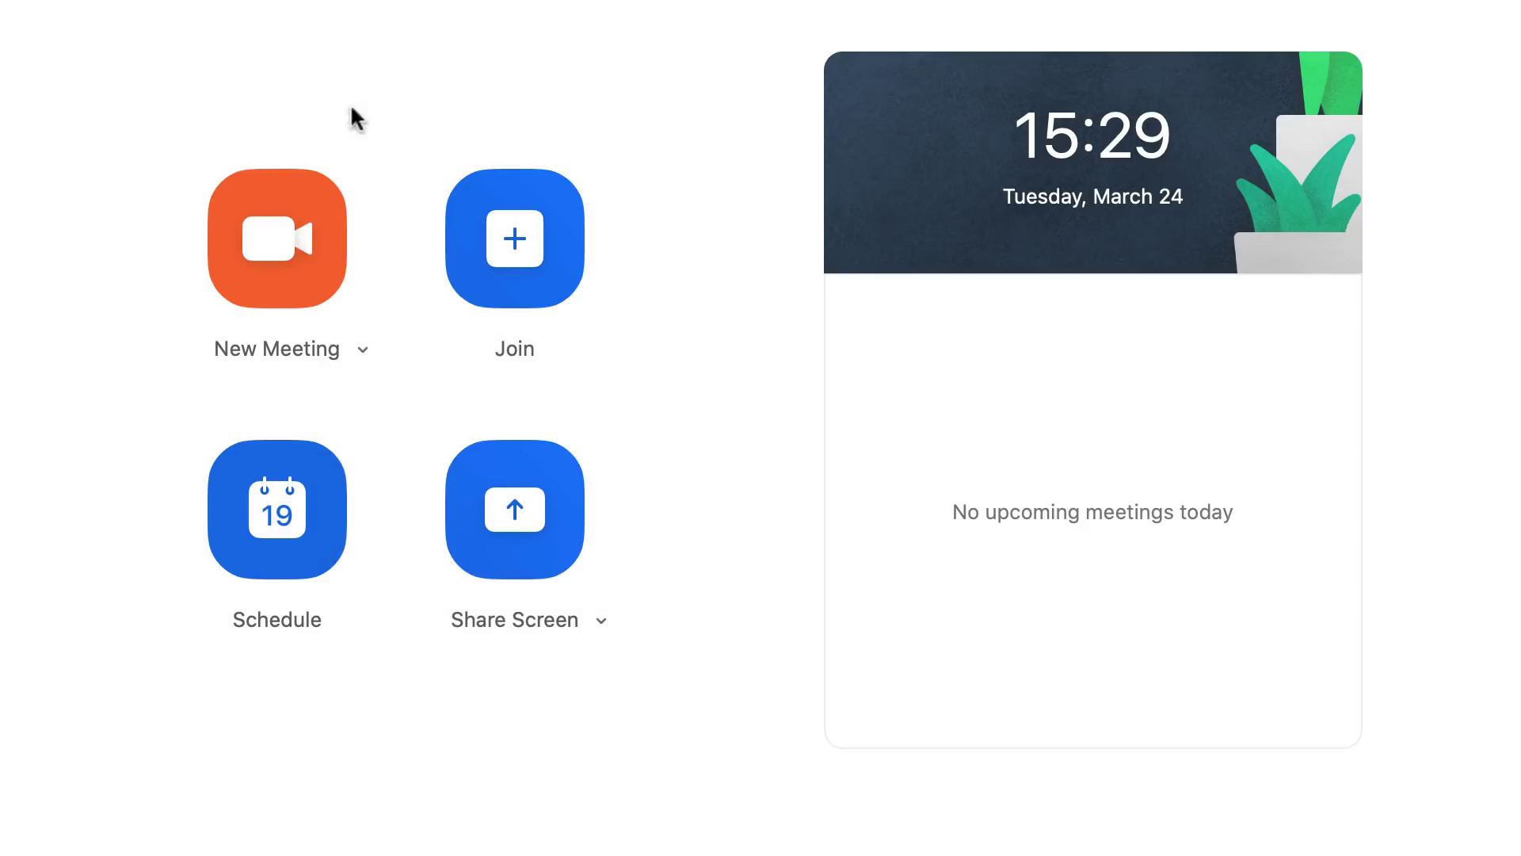
left_click(358, 350)
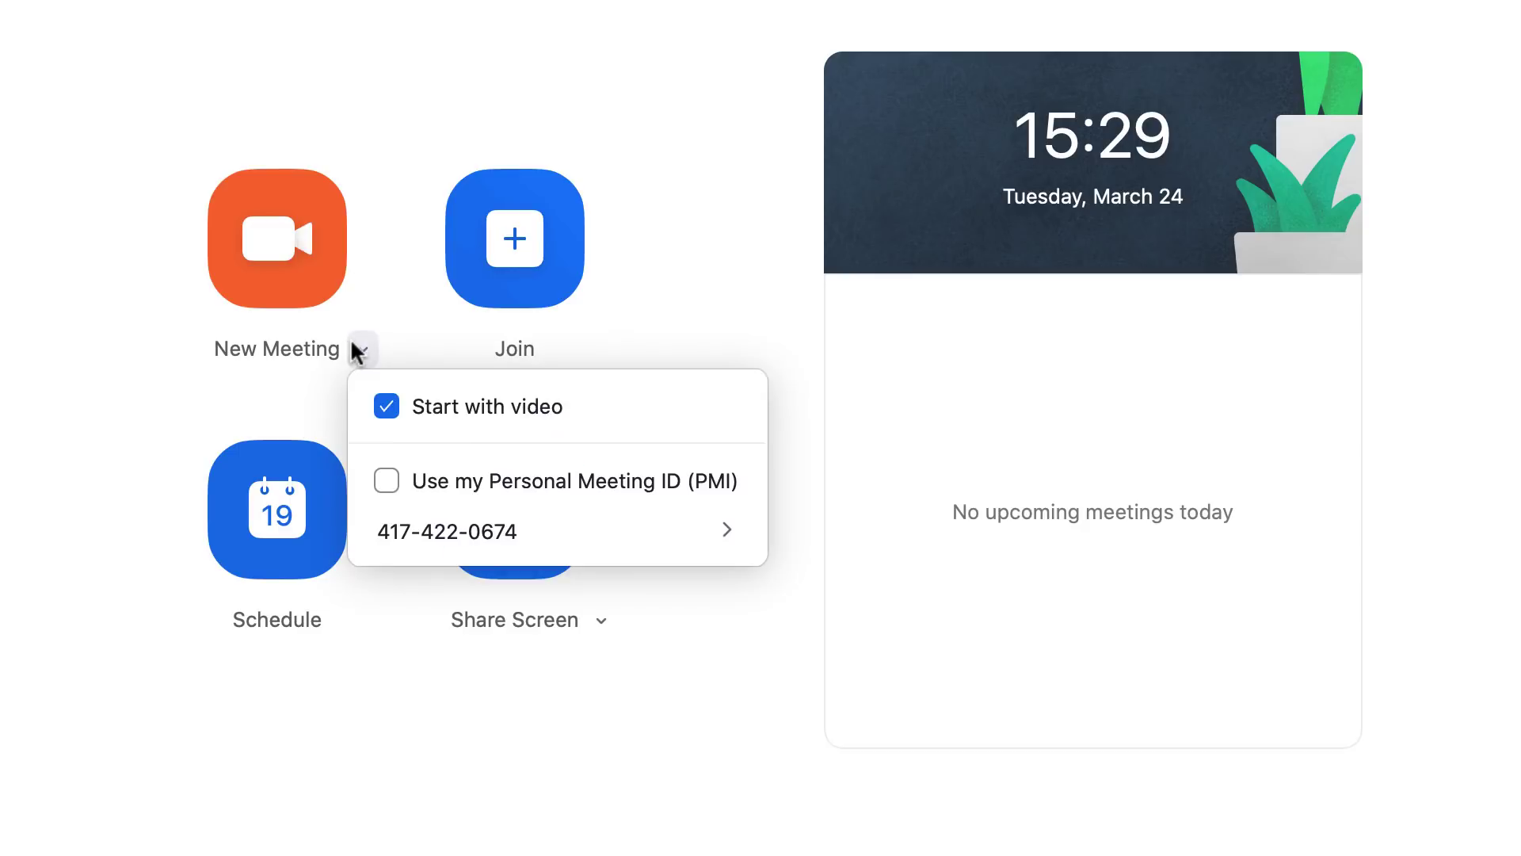
left_click(386, 406)
Enable Share computer sound in the Share Screen options
left_click(62, 337)
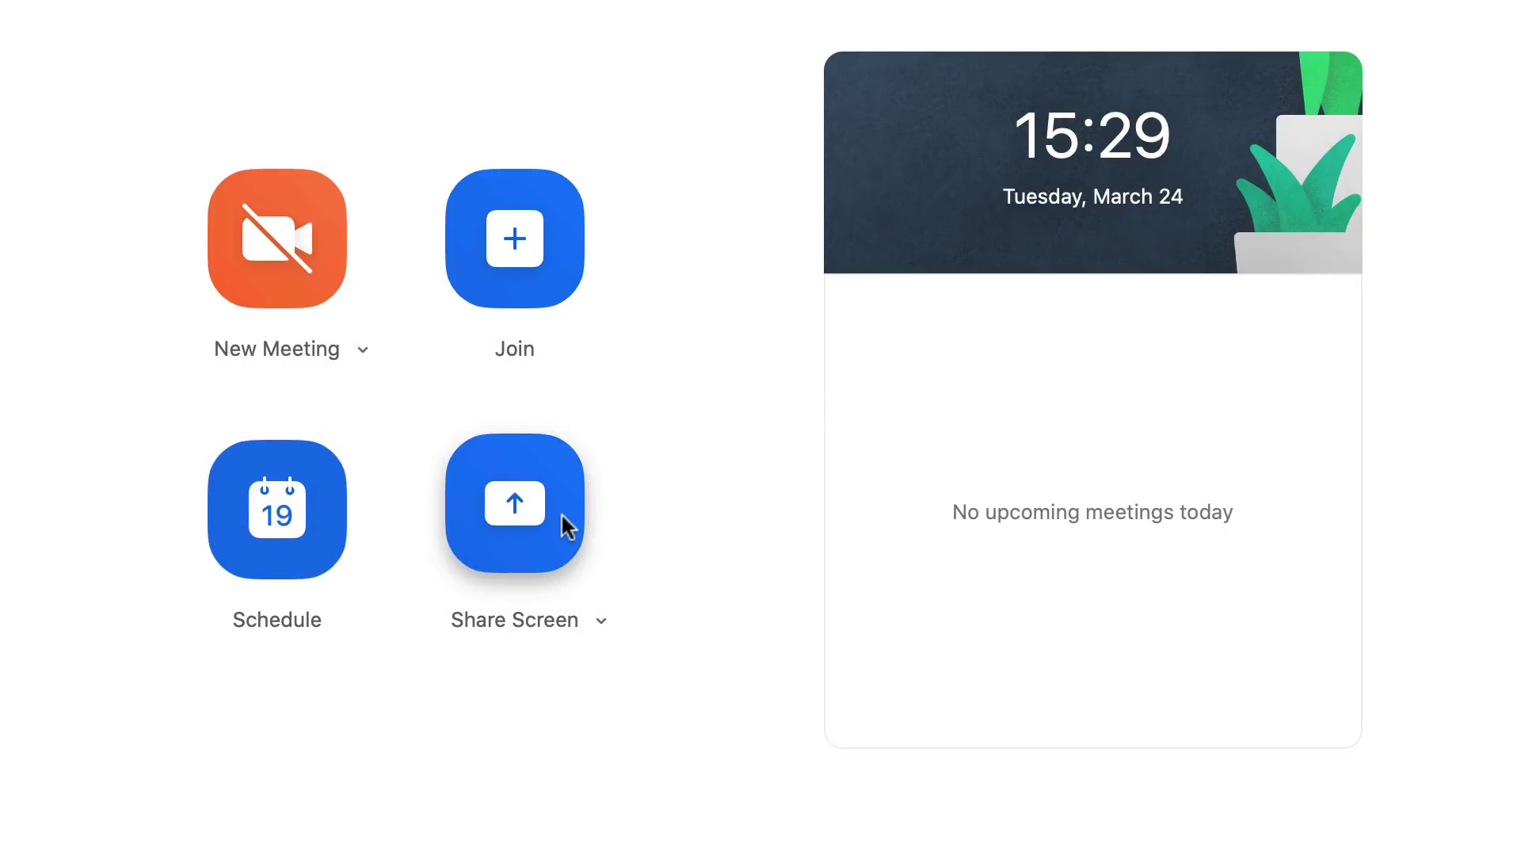
left_click(599, 621)
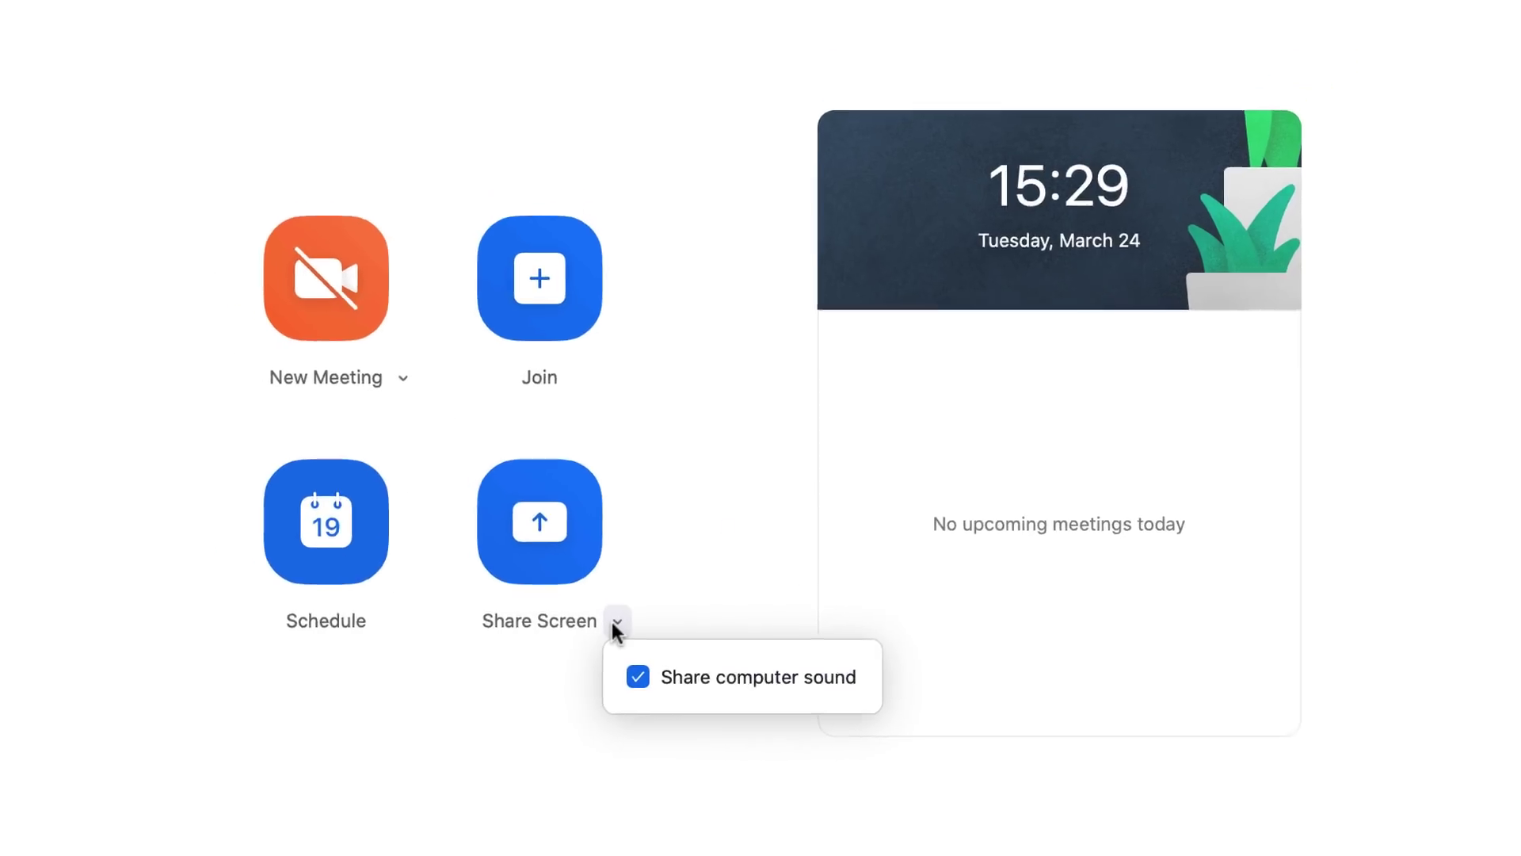
left_click(744, 40)
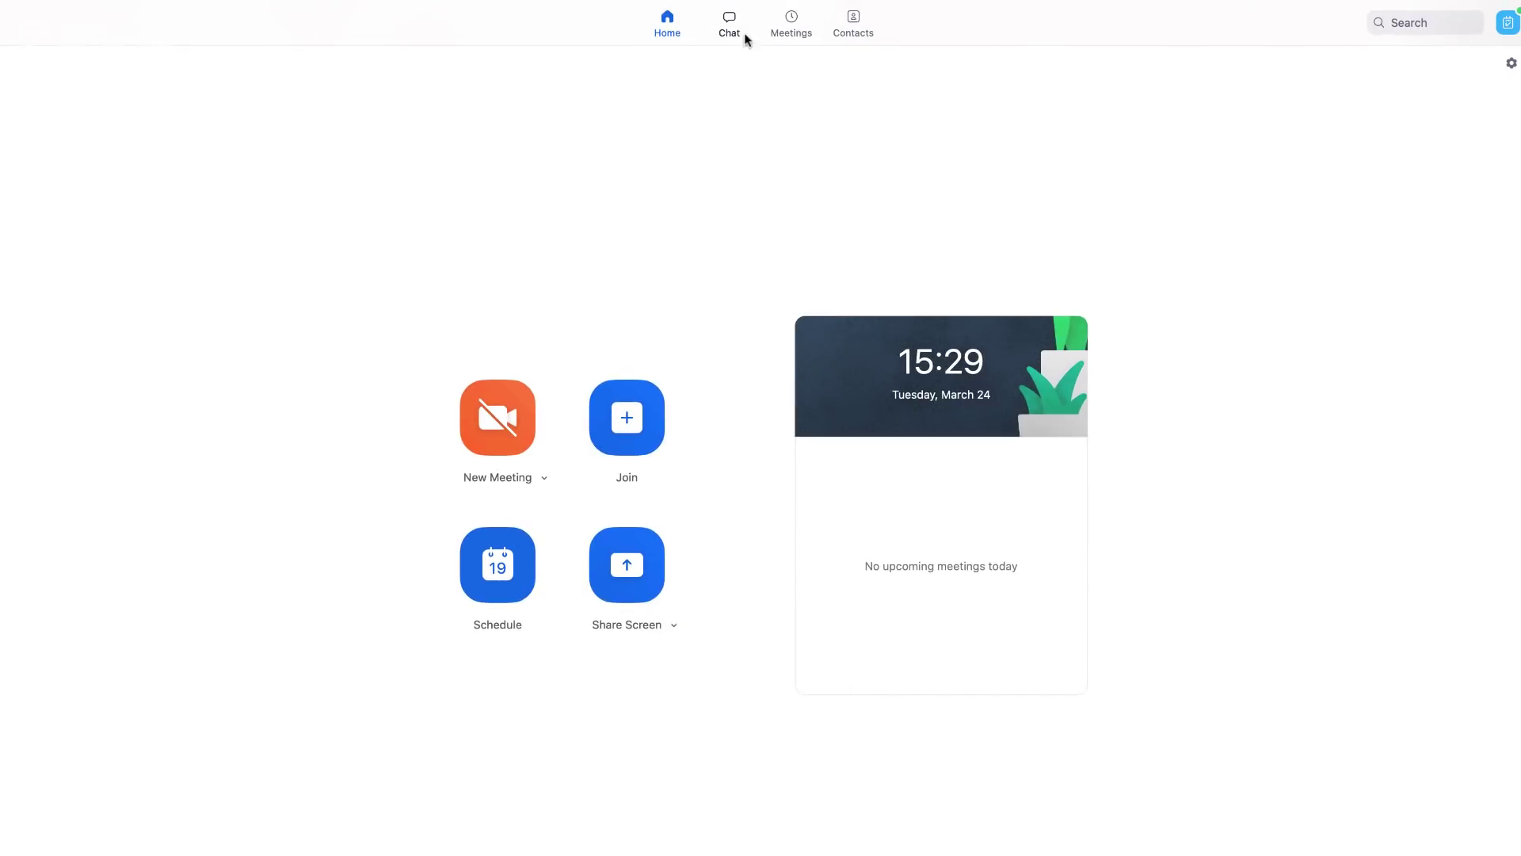
From the Meetings tab, edit the Personal Meeting ID and expand its Advanced Options
left_click(789, 24)
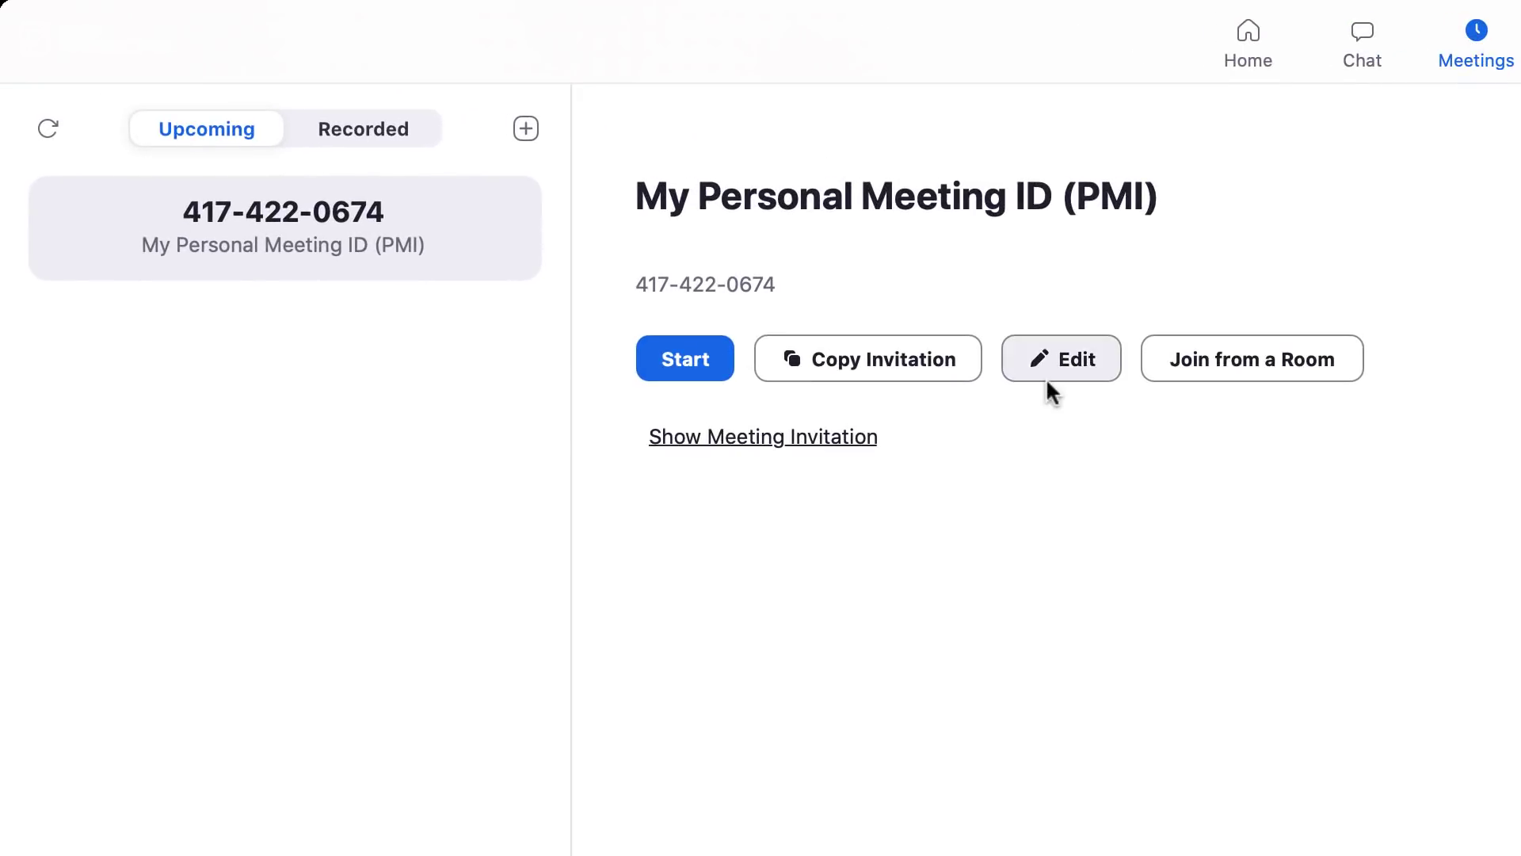
left_click(1044, 375)
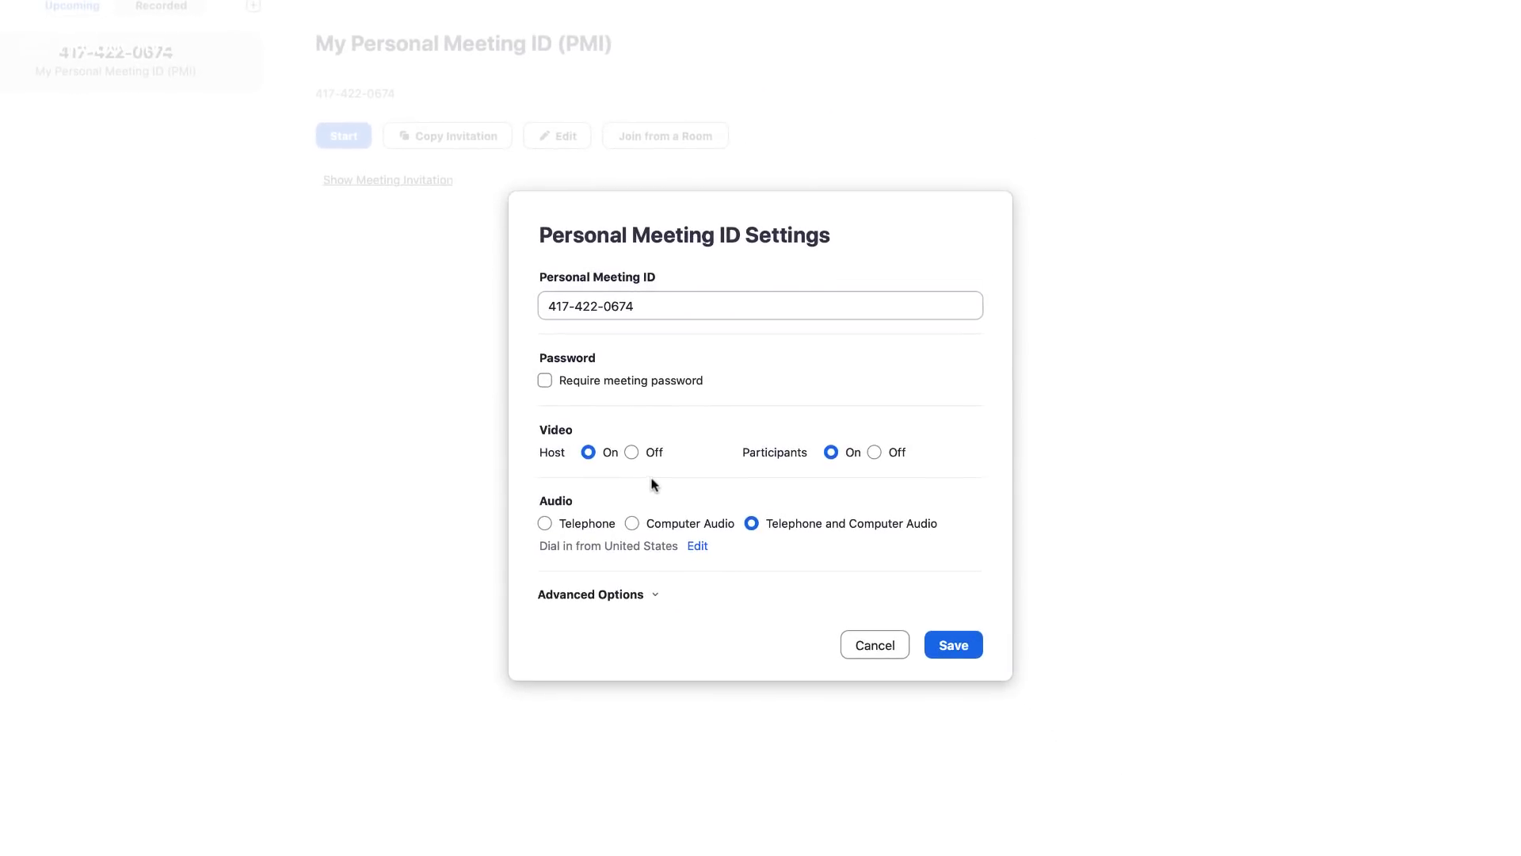
left_click(656, 593)
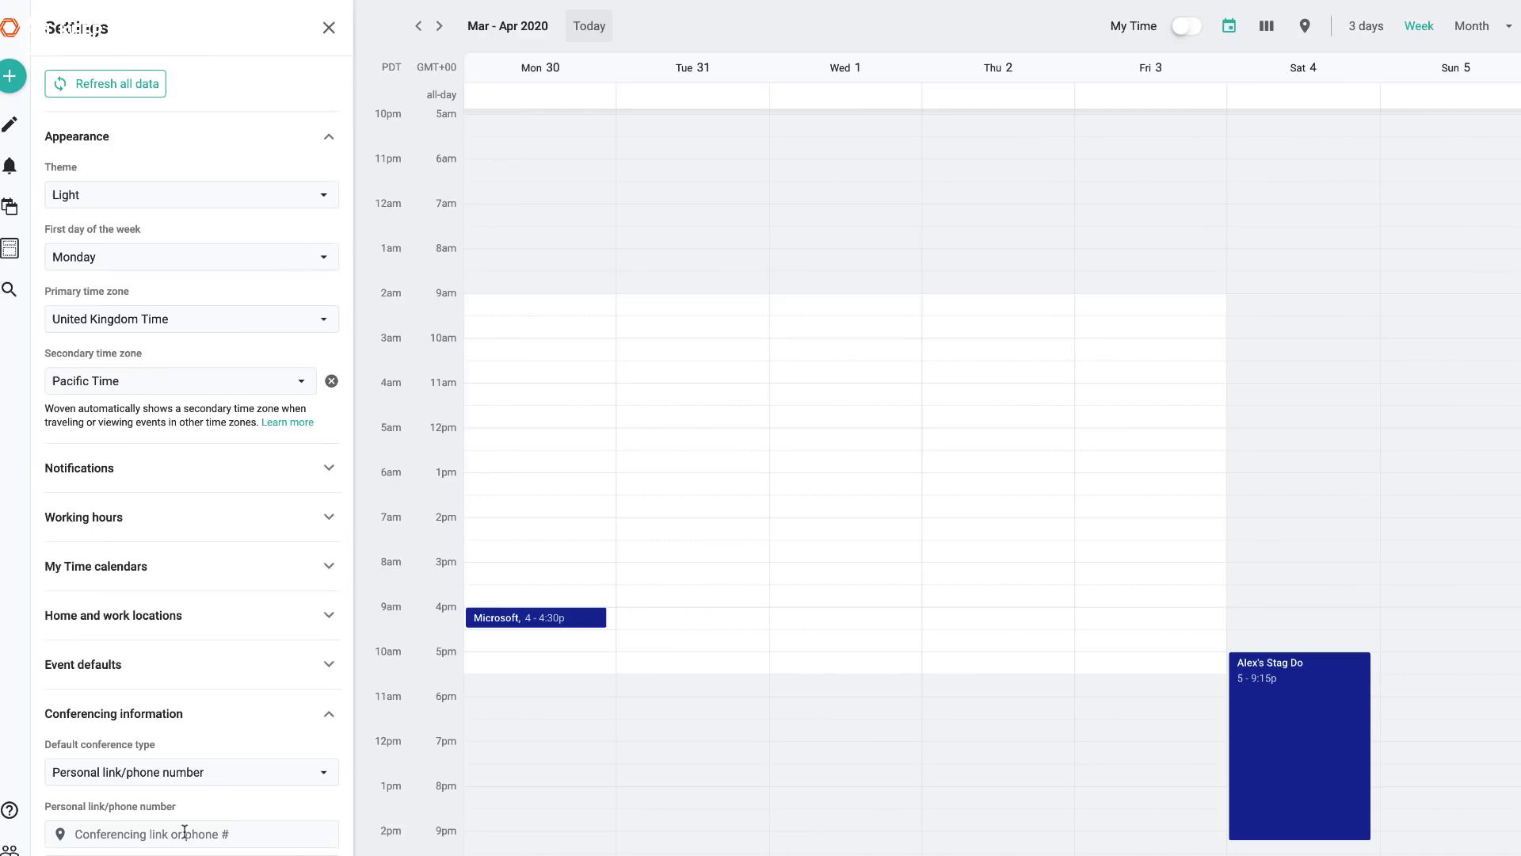
Paste the Zoom PMI link into Woven's Personal link field and refresh all data
key("ctrl+v")
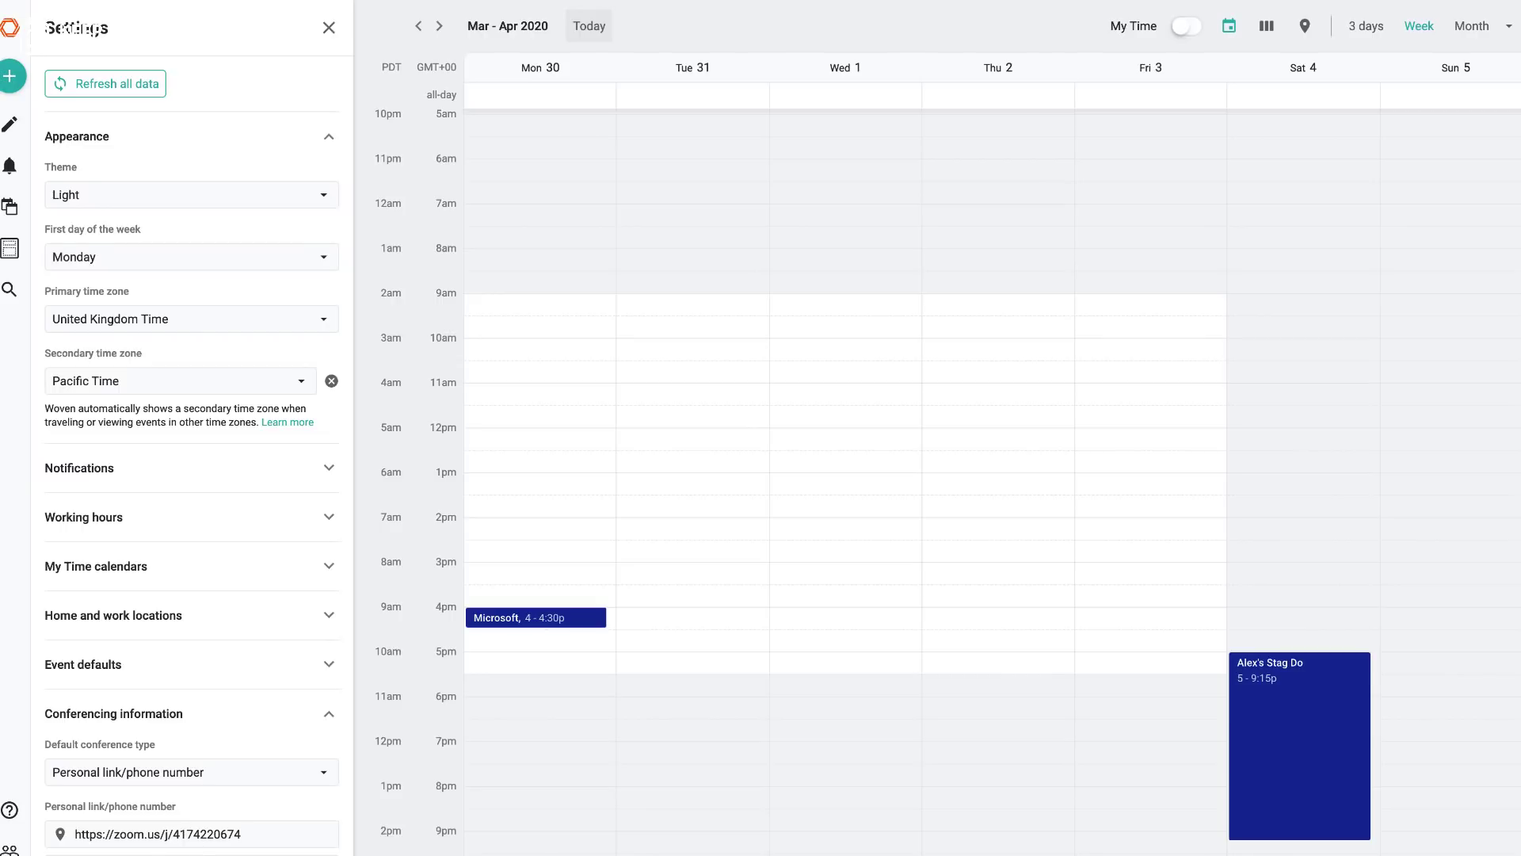
left_click(159, 99)
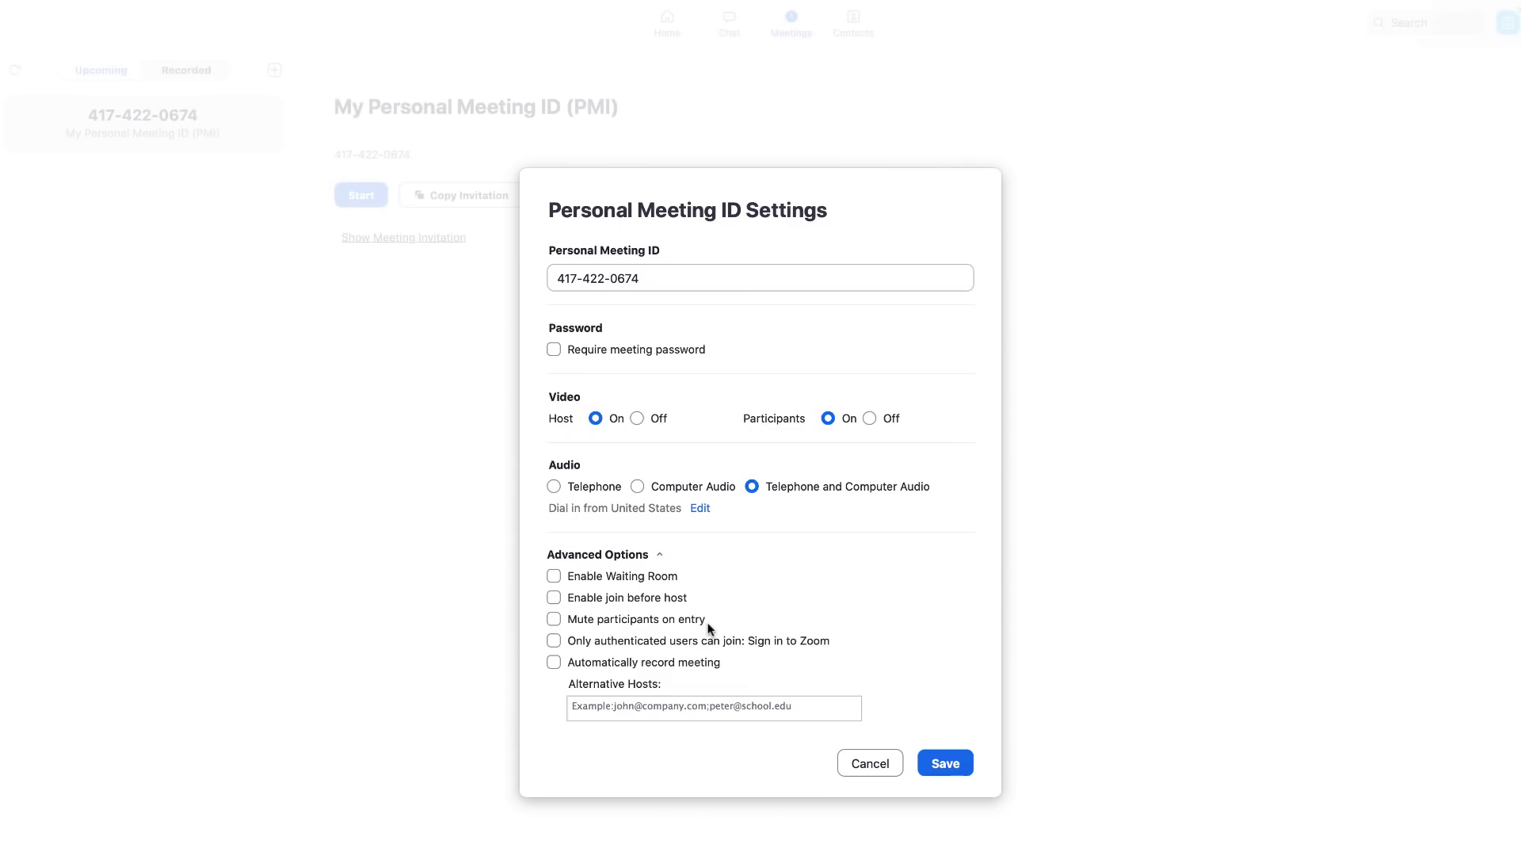
Cancel the Personal Meeting ID Settings dialog and return to the Home tab
left_click(846, 768)
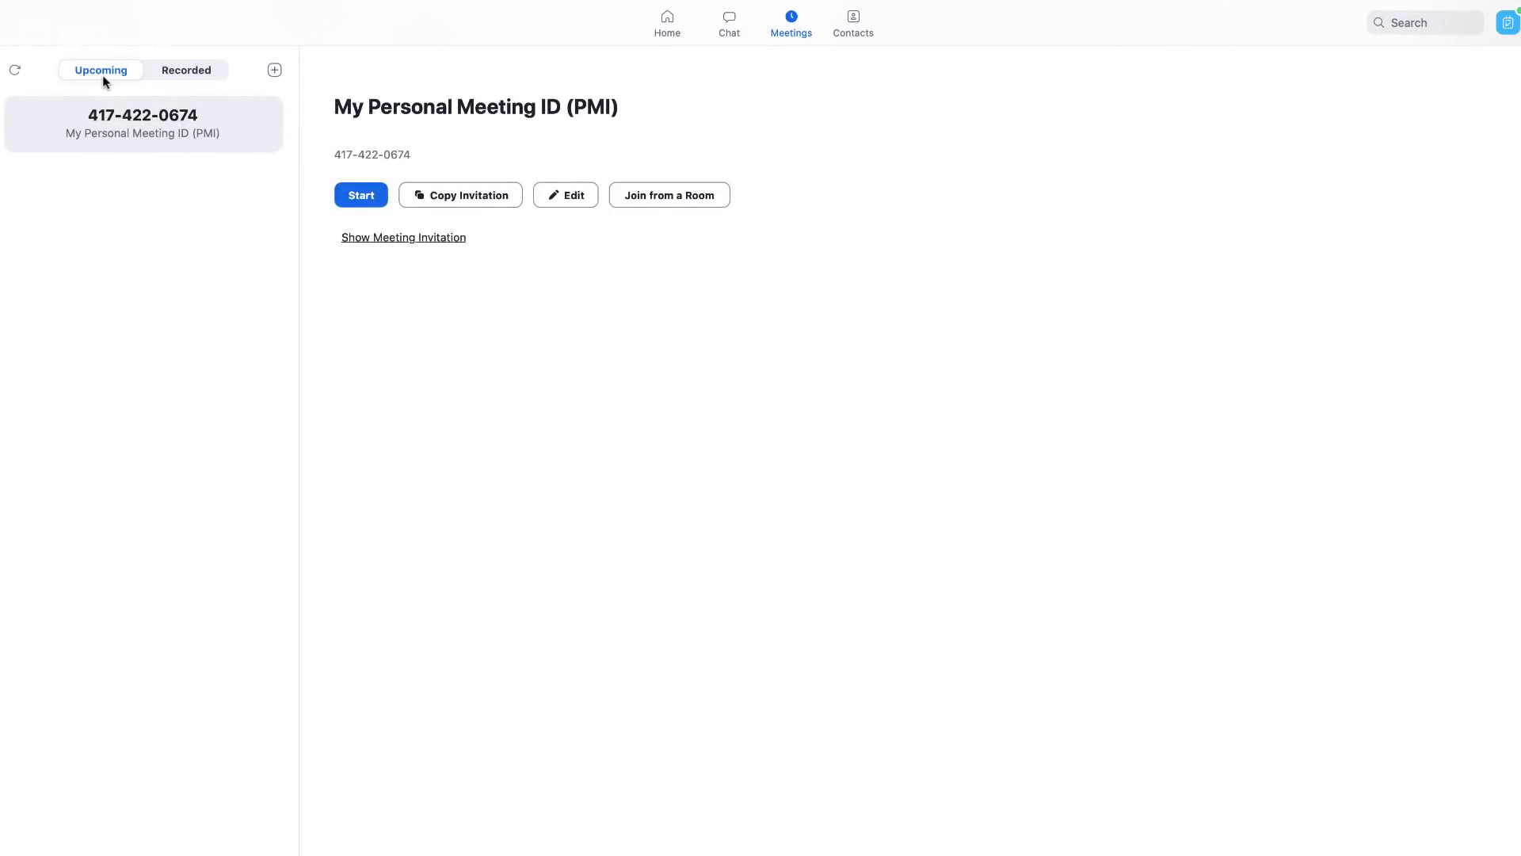
left_click(666, 22)
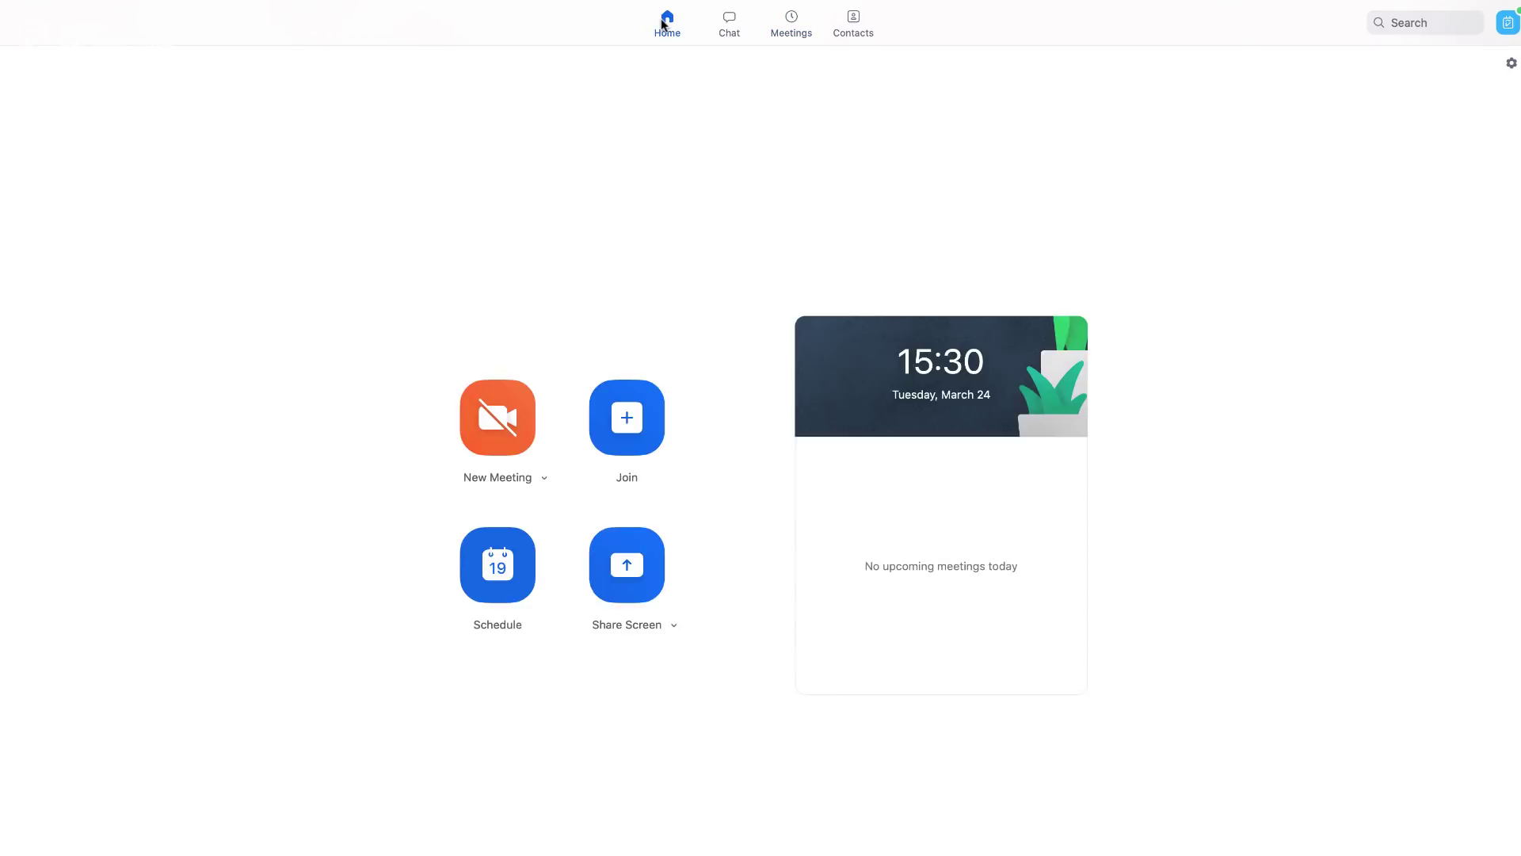
Start a new meeting with computer audio and confirm the test ringtone is audible
left_click(509, 420)
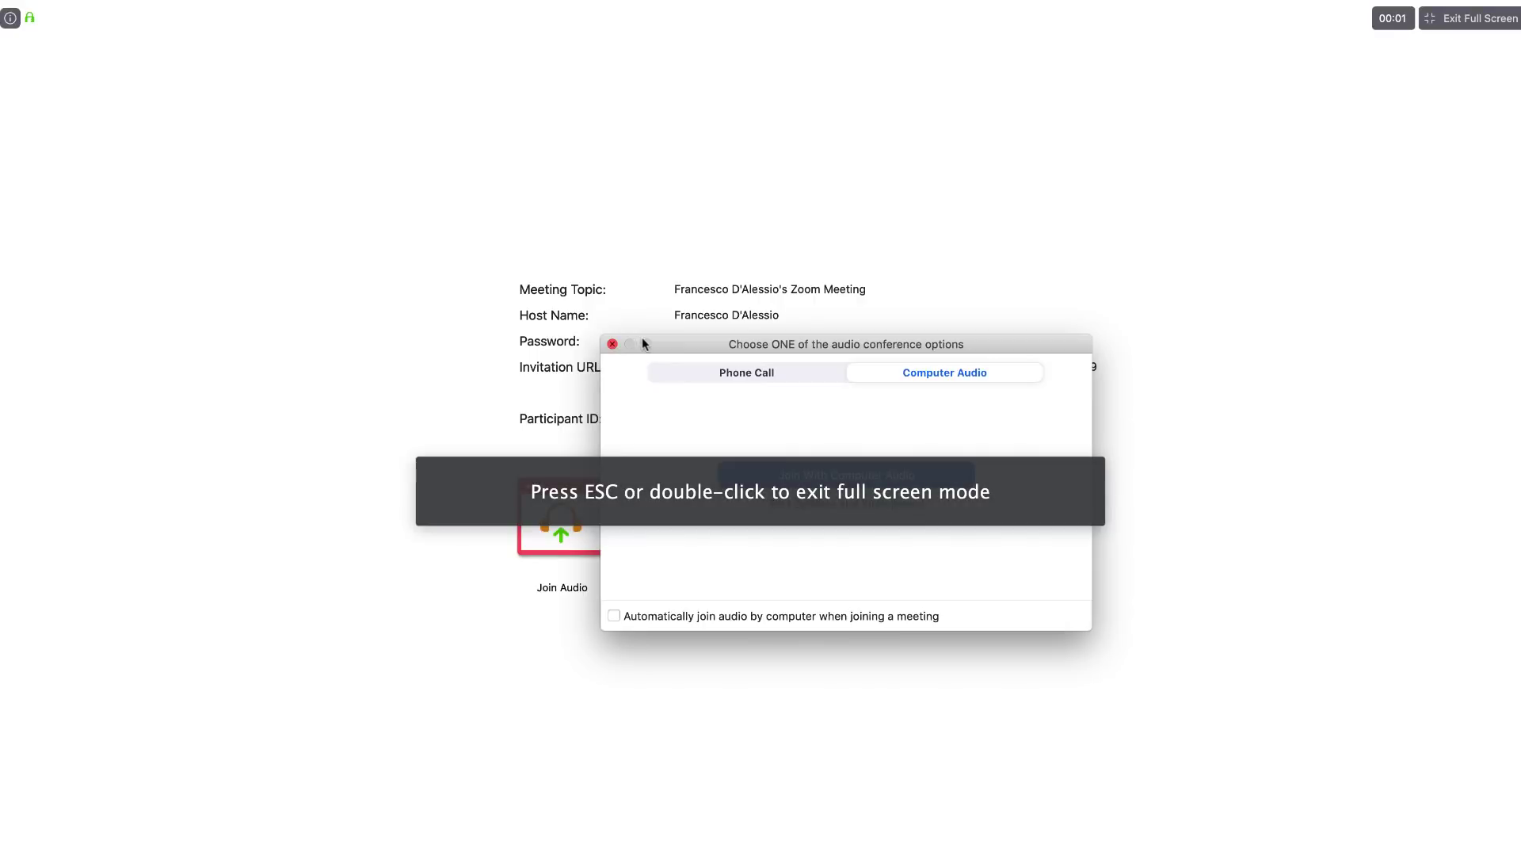
left_click_drag(708, 343, 671, 322)
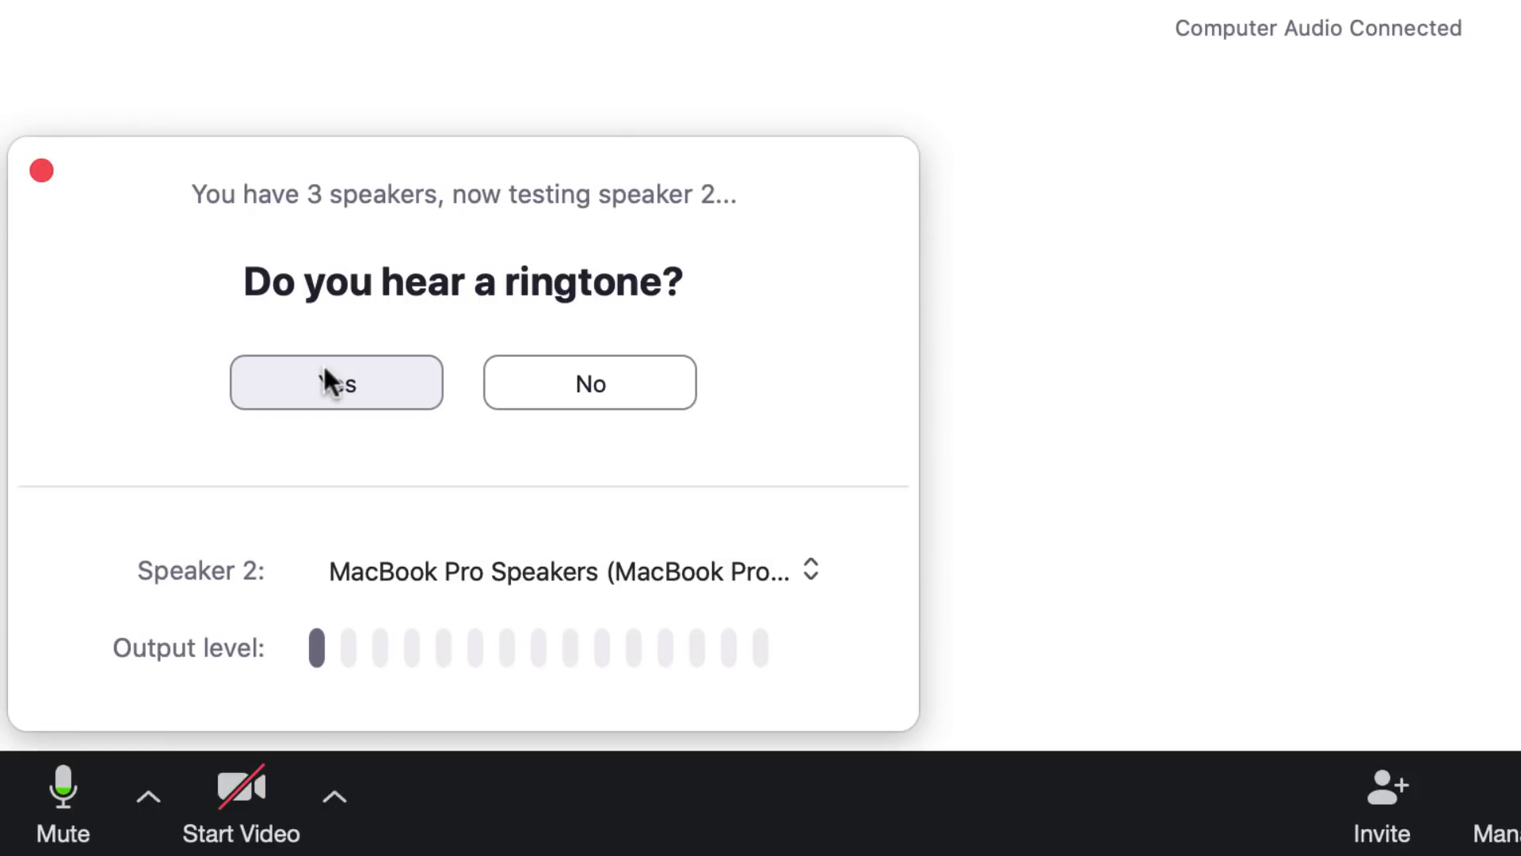
left_click(324, 372)
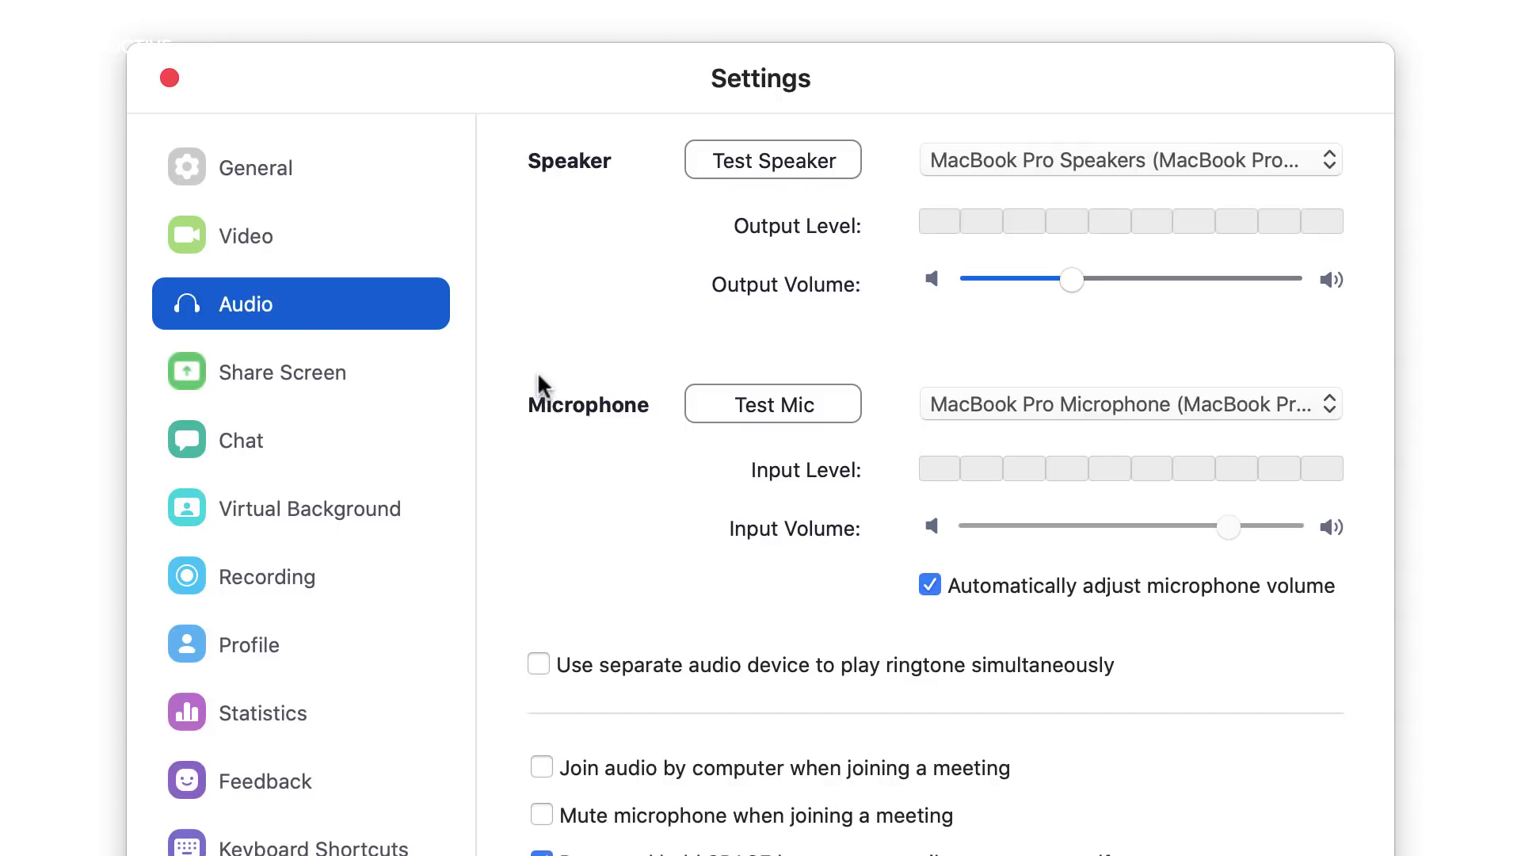
In Video settings, keep FaceTime HD Camera selected and enable Touch up my appearance
left_click(223, 234)
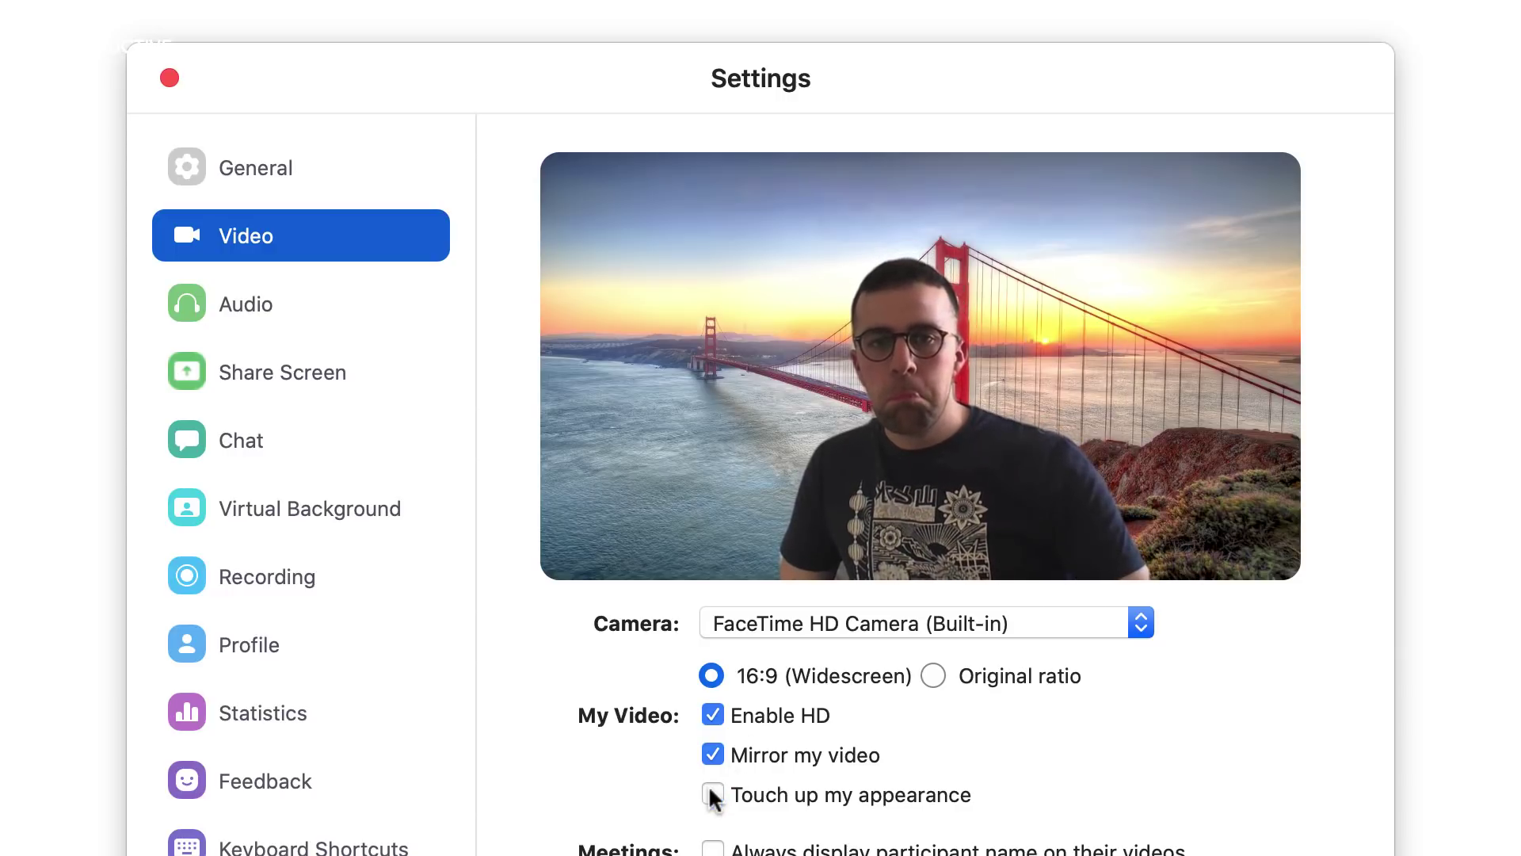
left_click(910, 624)
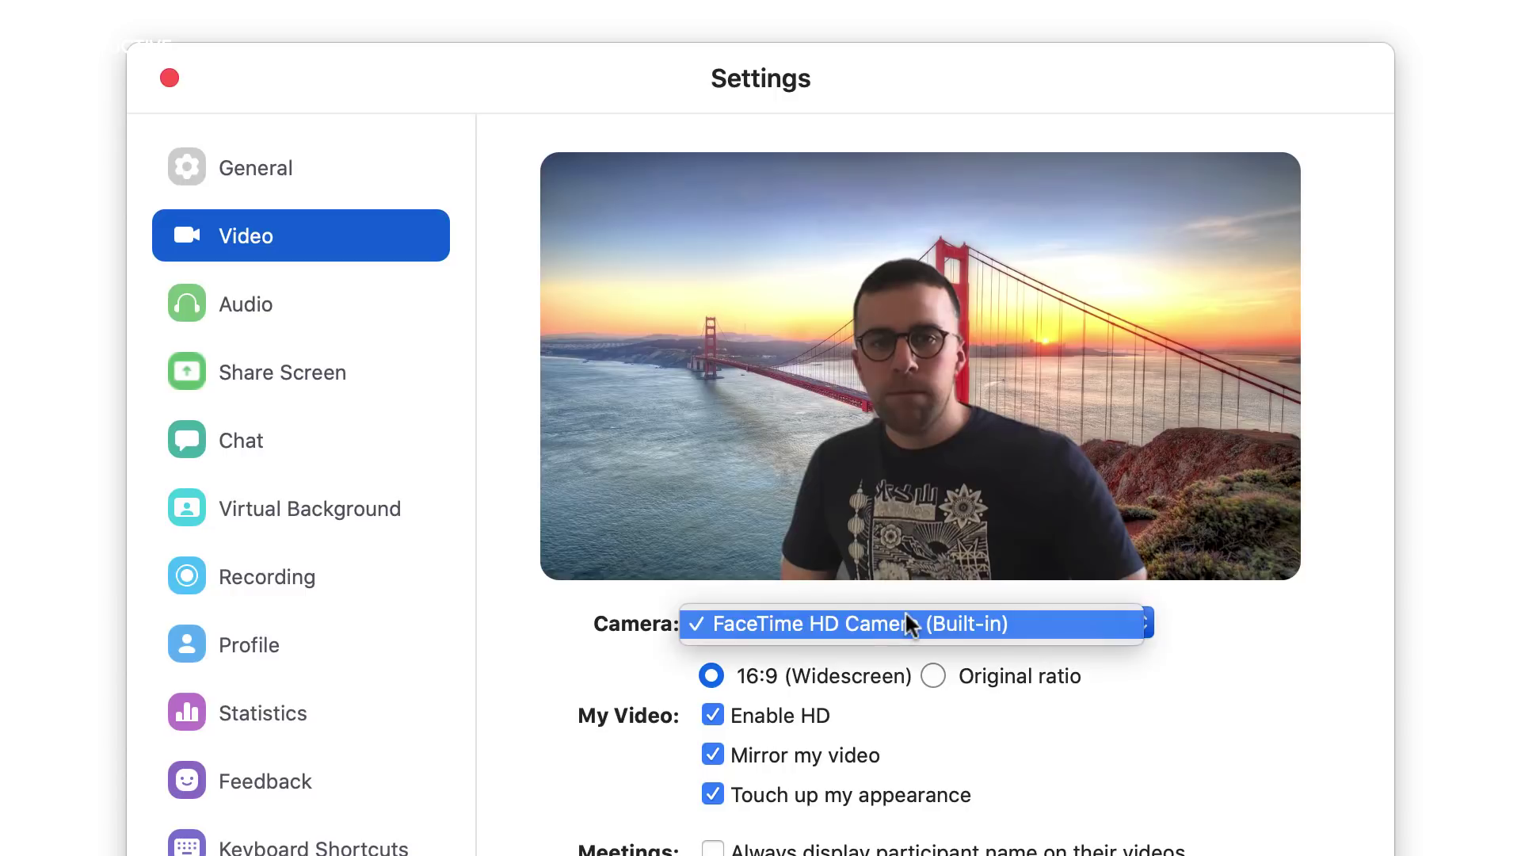
left_click(910, 624)
scroll(909, 623, "down", 1)
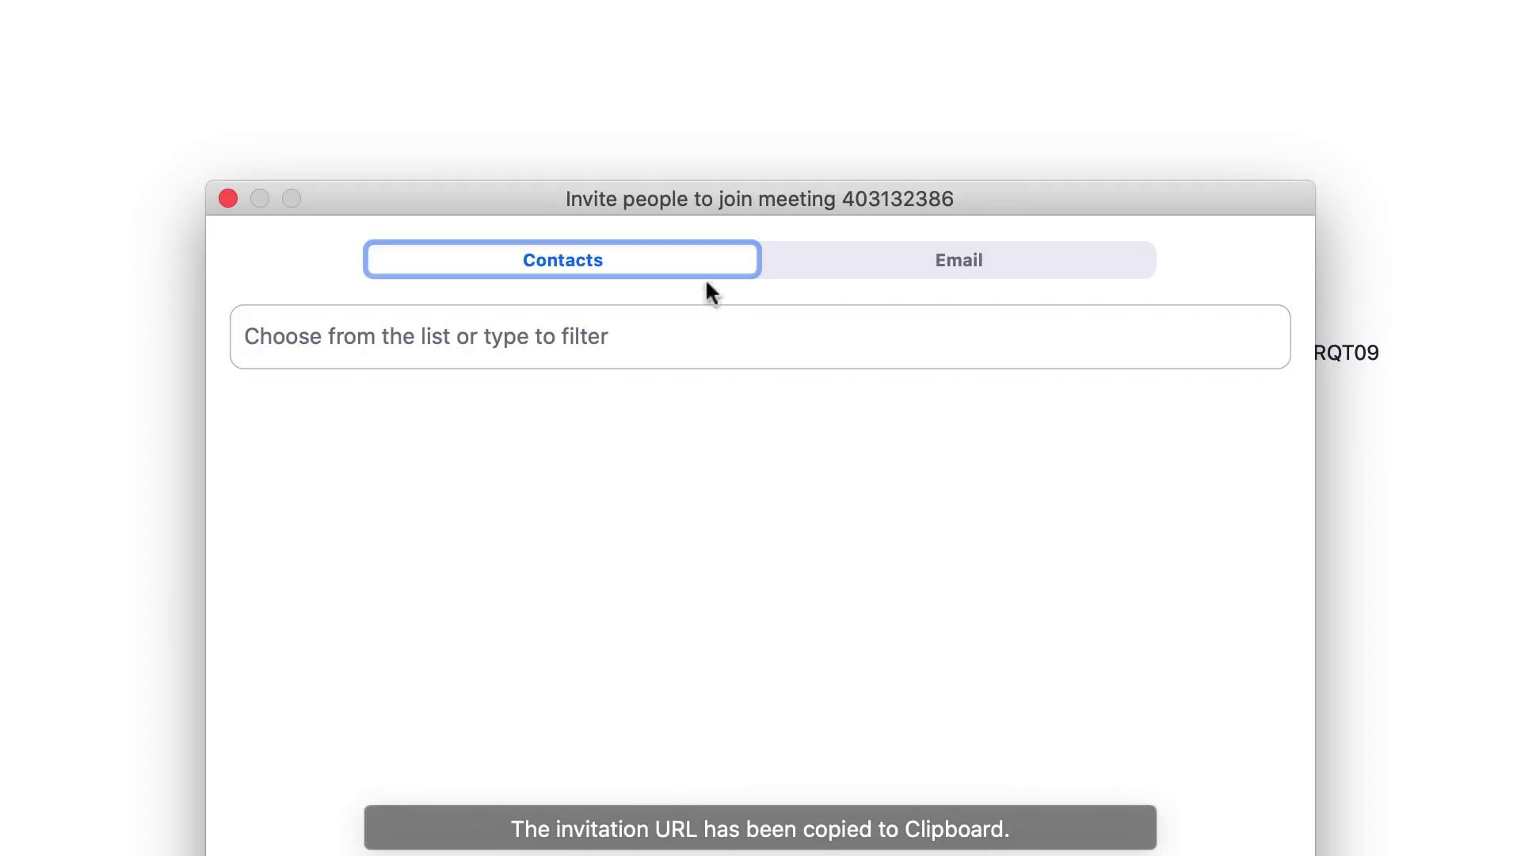
Check the invite's e-mail options, close the invite, and dismiss the audio menu unchanged
left_click(952, 248)
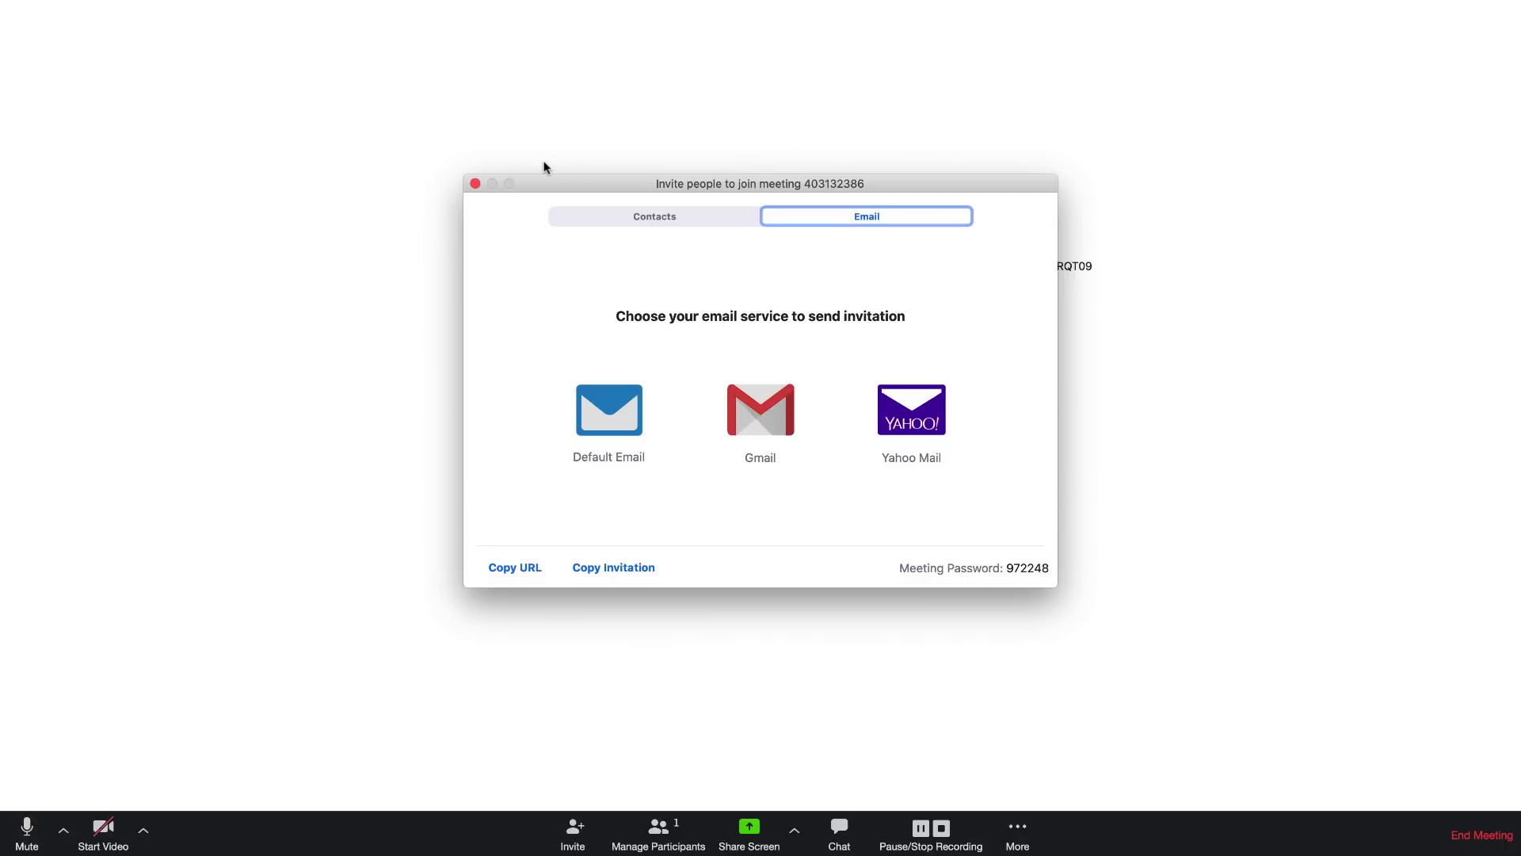
left_click(476, 184)
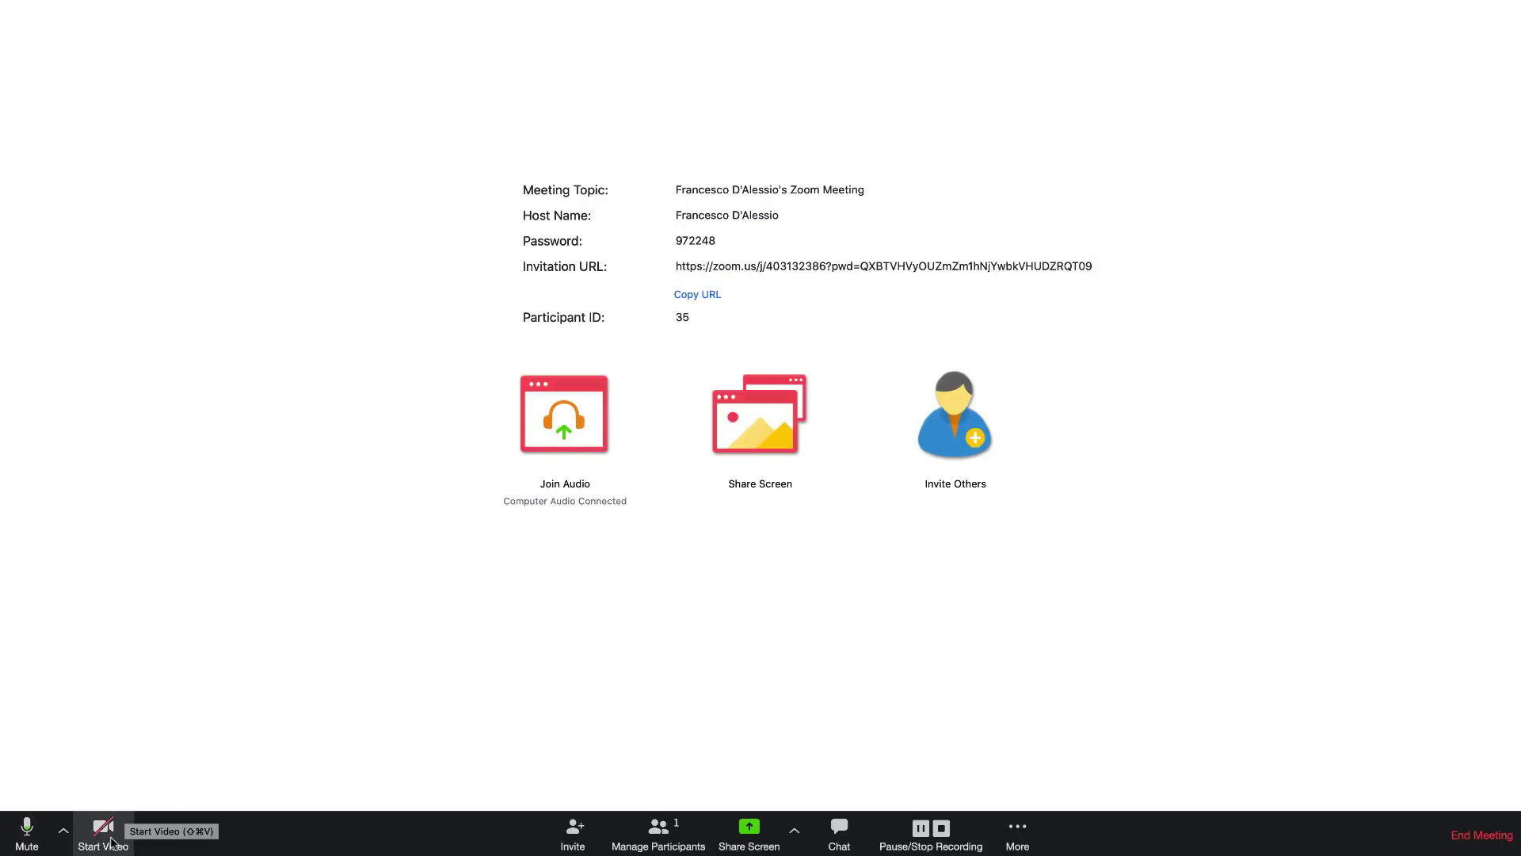
left_click(63, 830)
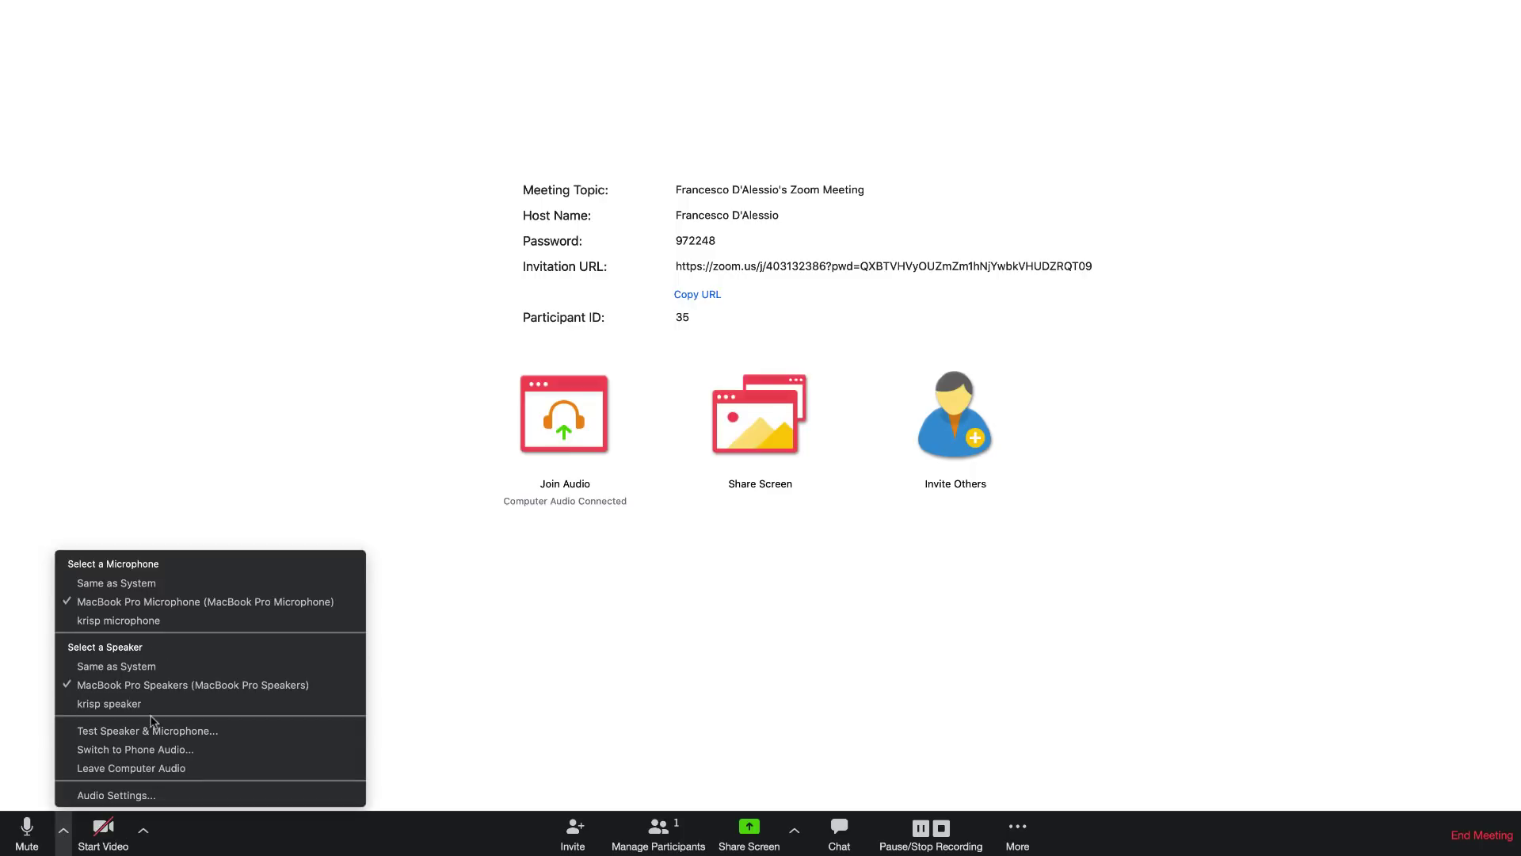
left_click(144, 788)
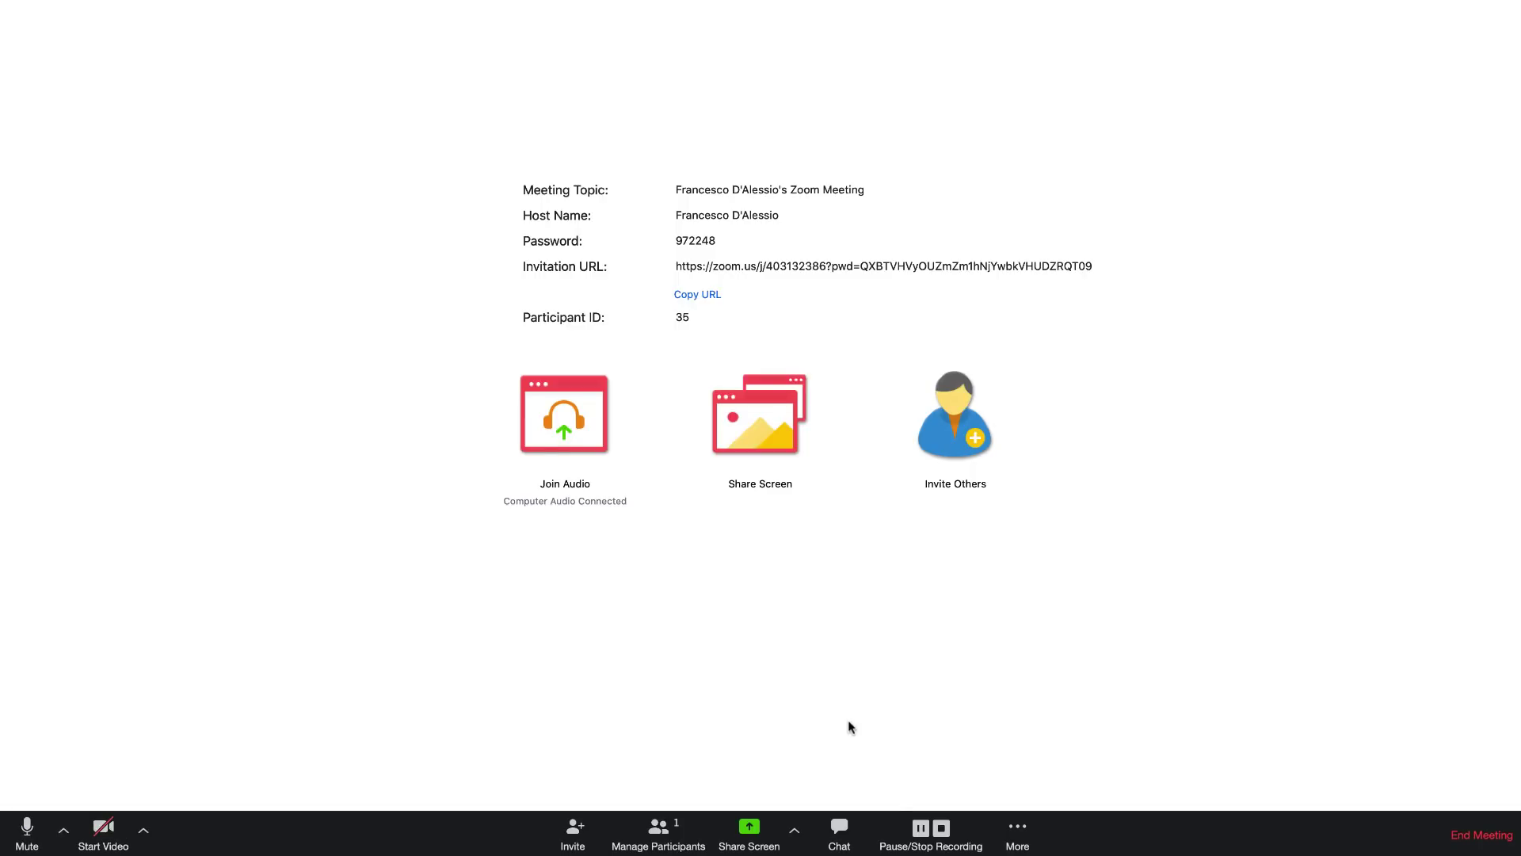
Send 'Well, hello!' to everyone in the group chat, then close the chat
left_click(844, 828)
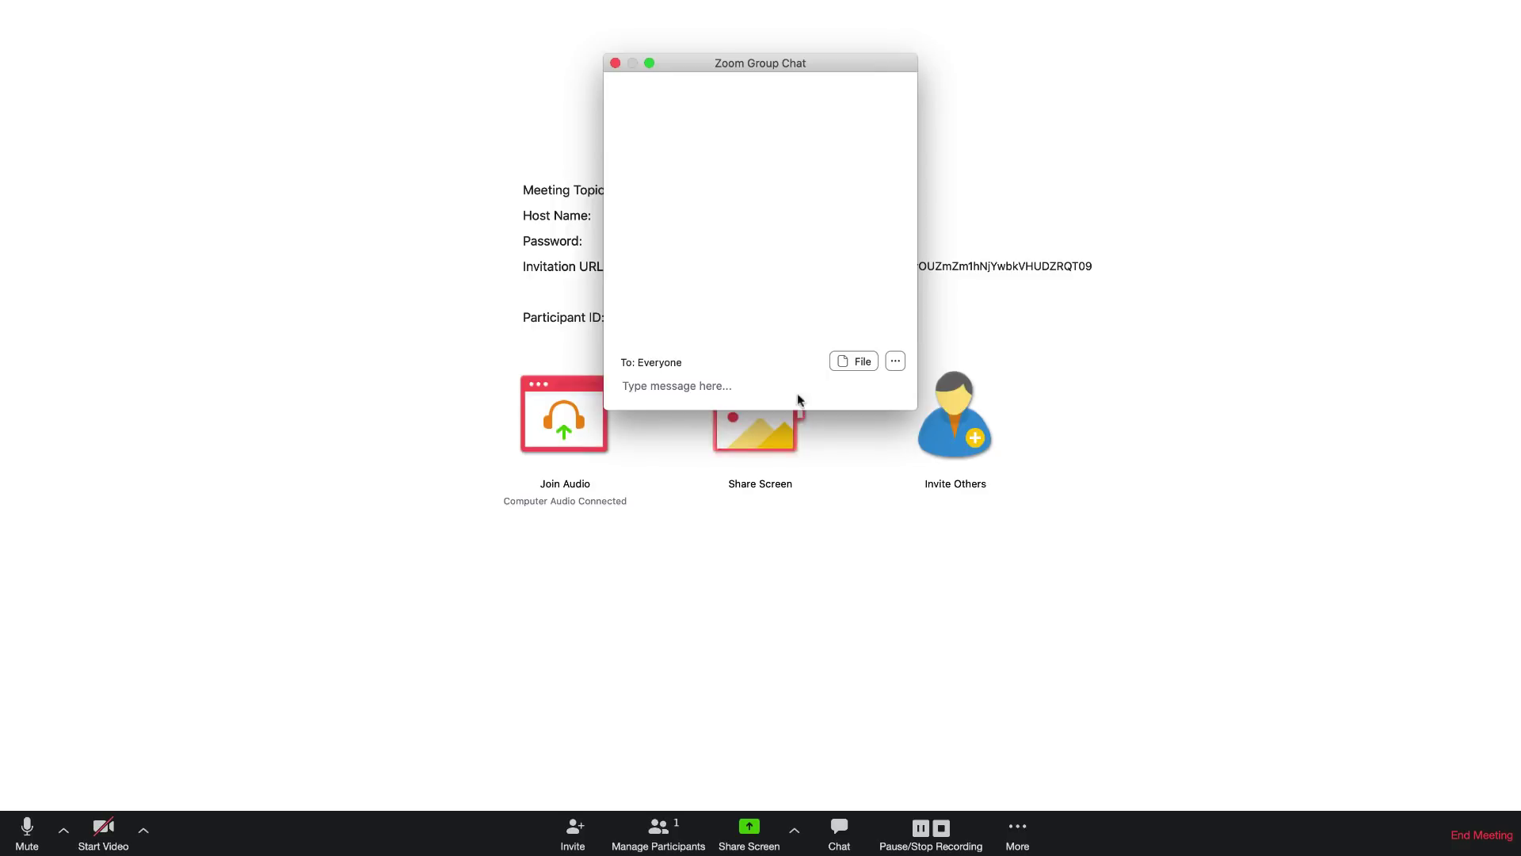
type("Well,")
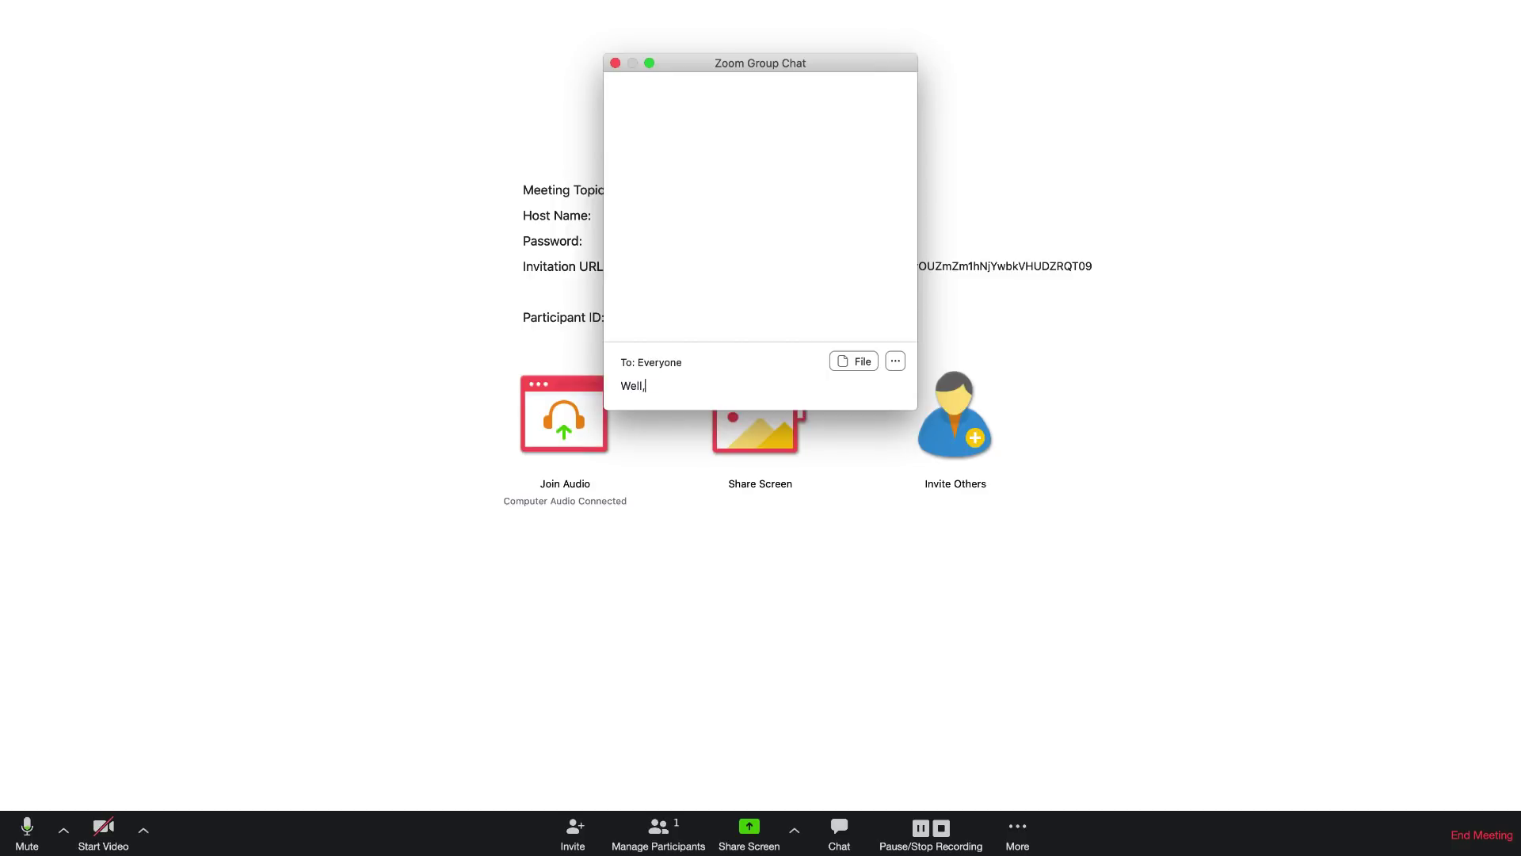
type(" hello!")
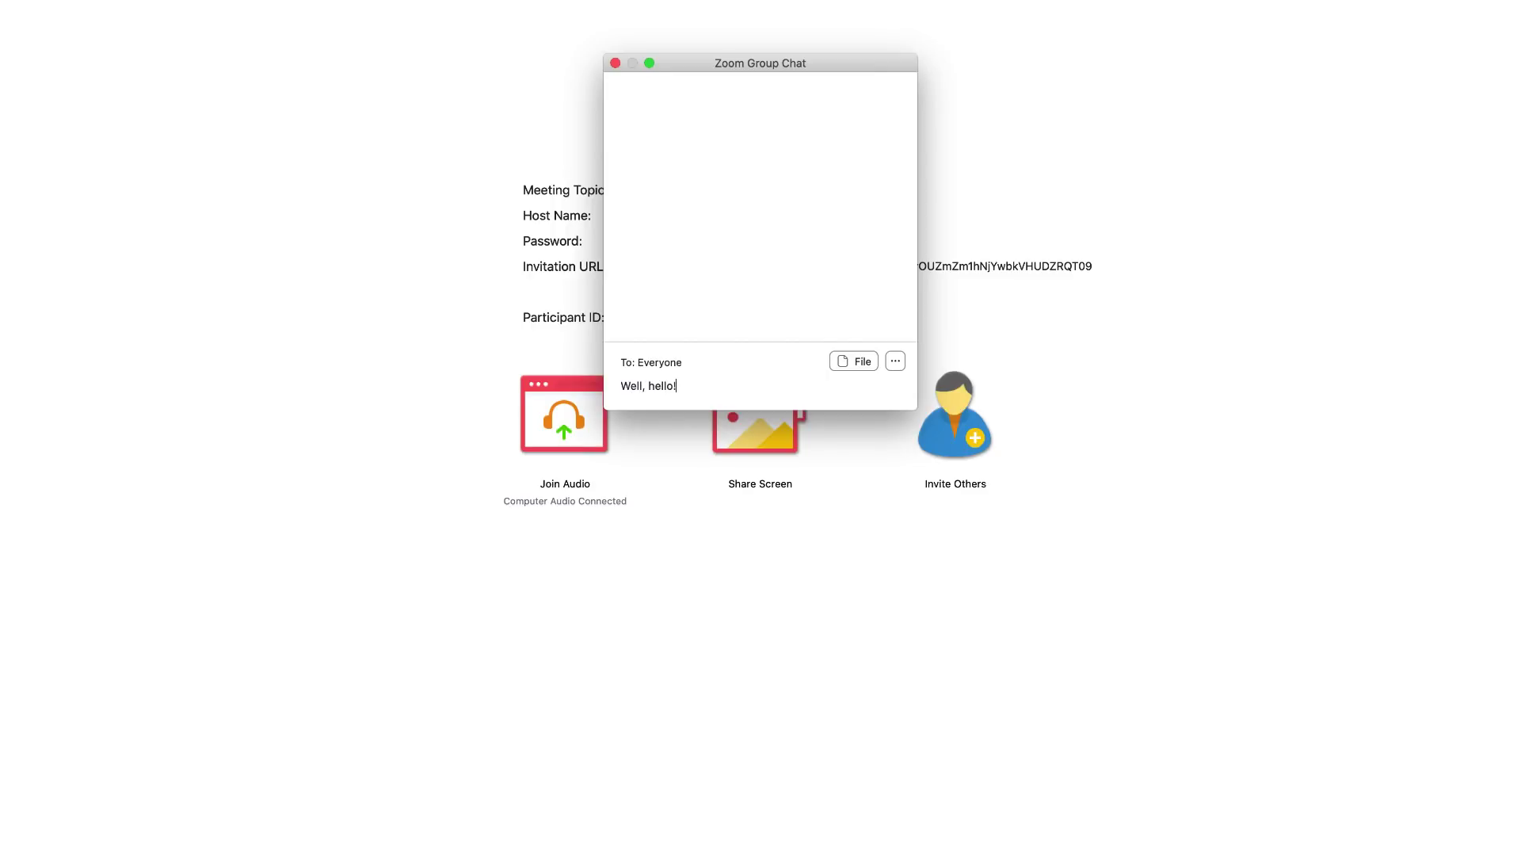
key("Return")
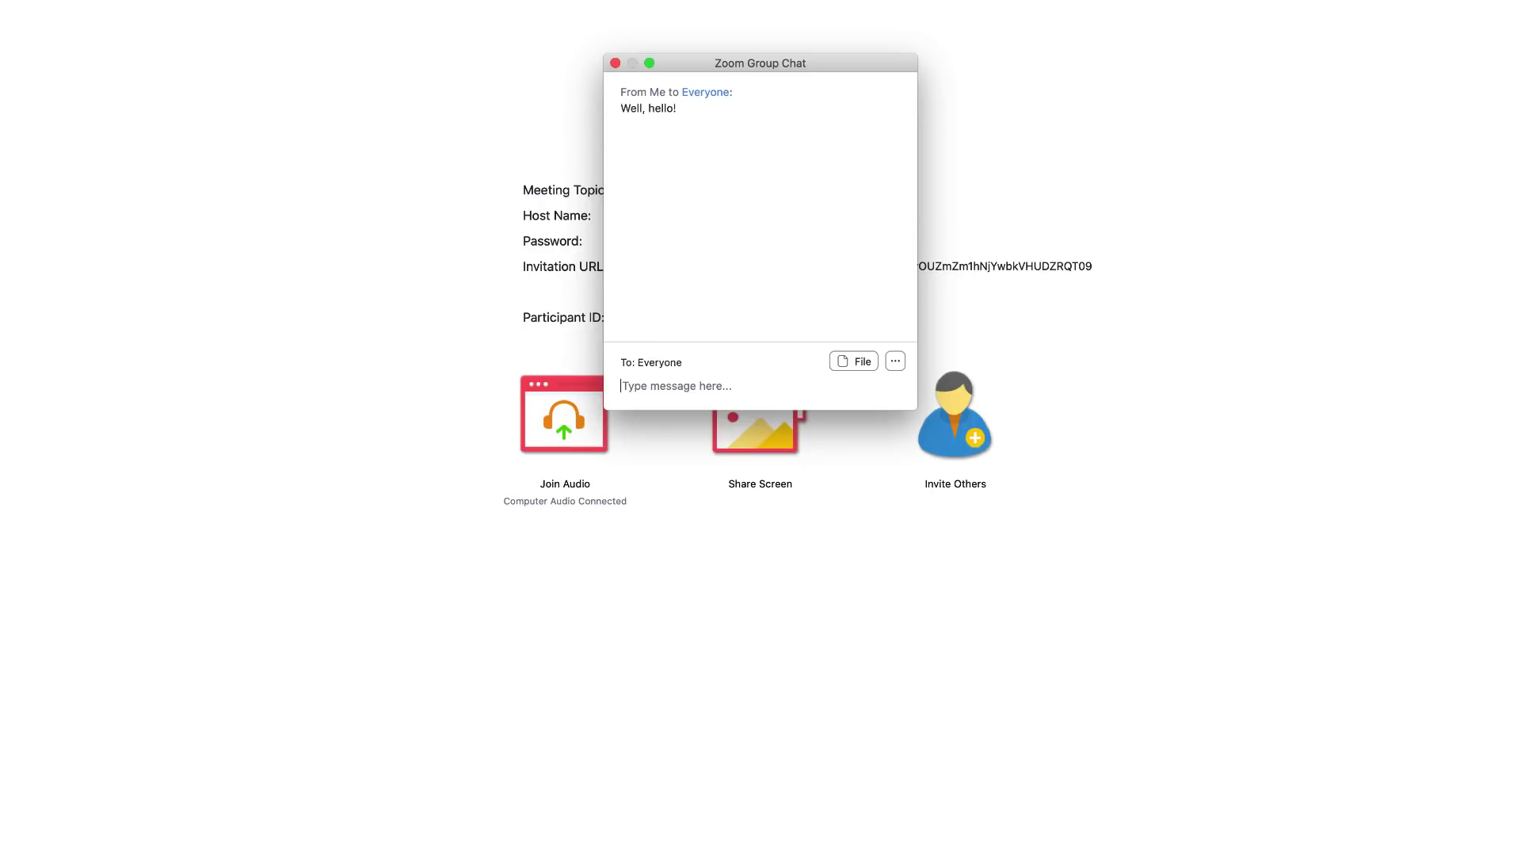
left_click(615, 63)
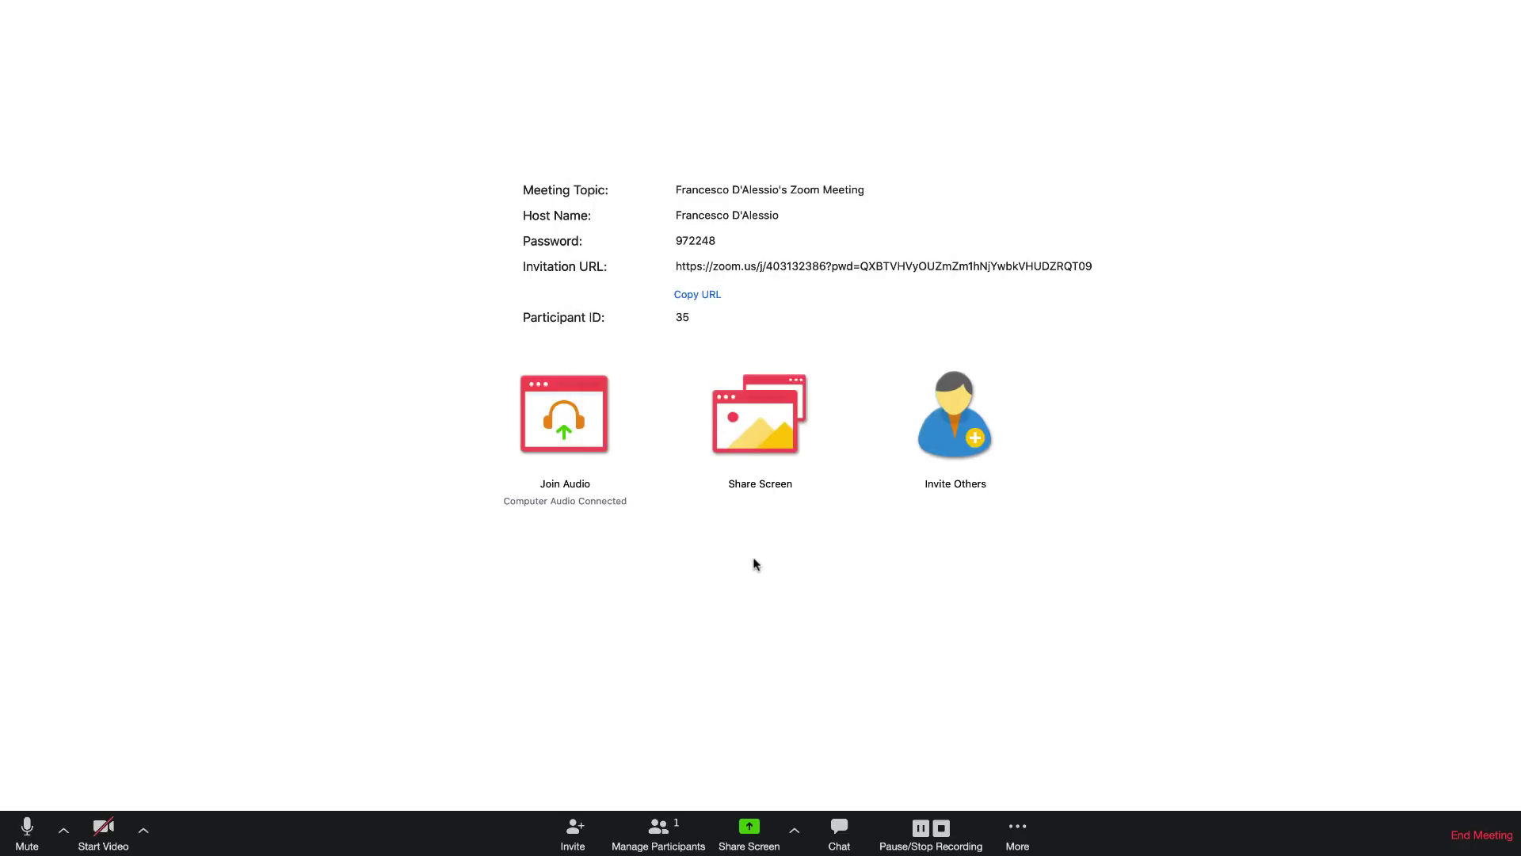
Share the Todoist window, bring Todoist forward for participants, then stop sharing
left_click(745, 829)
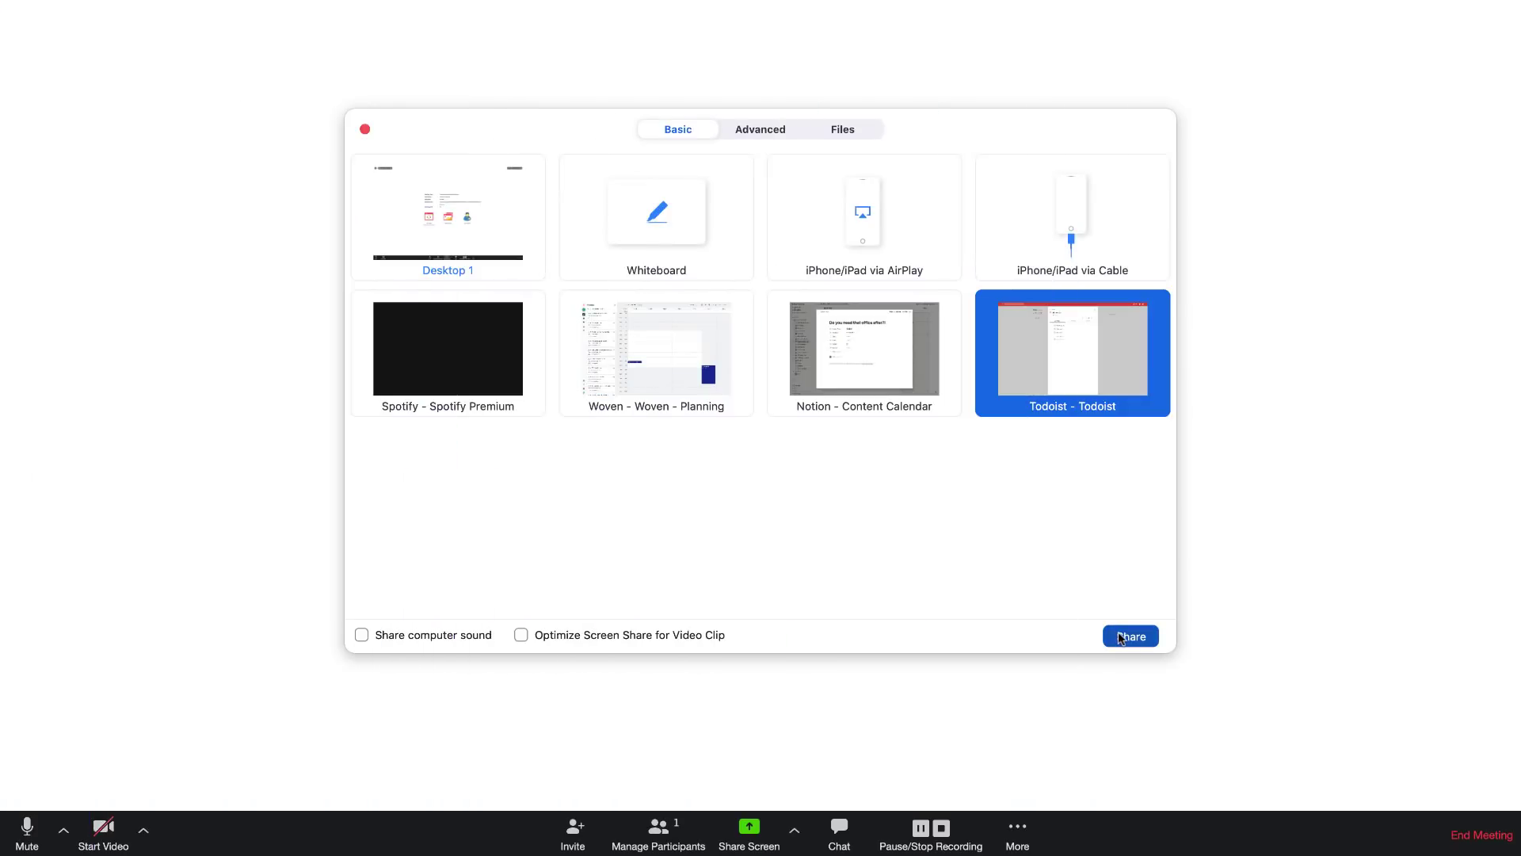
left_click(1120, 634)
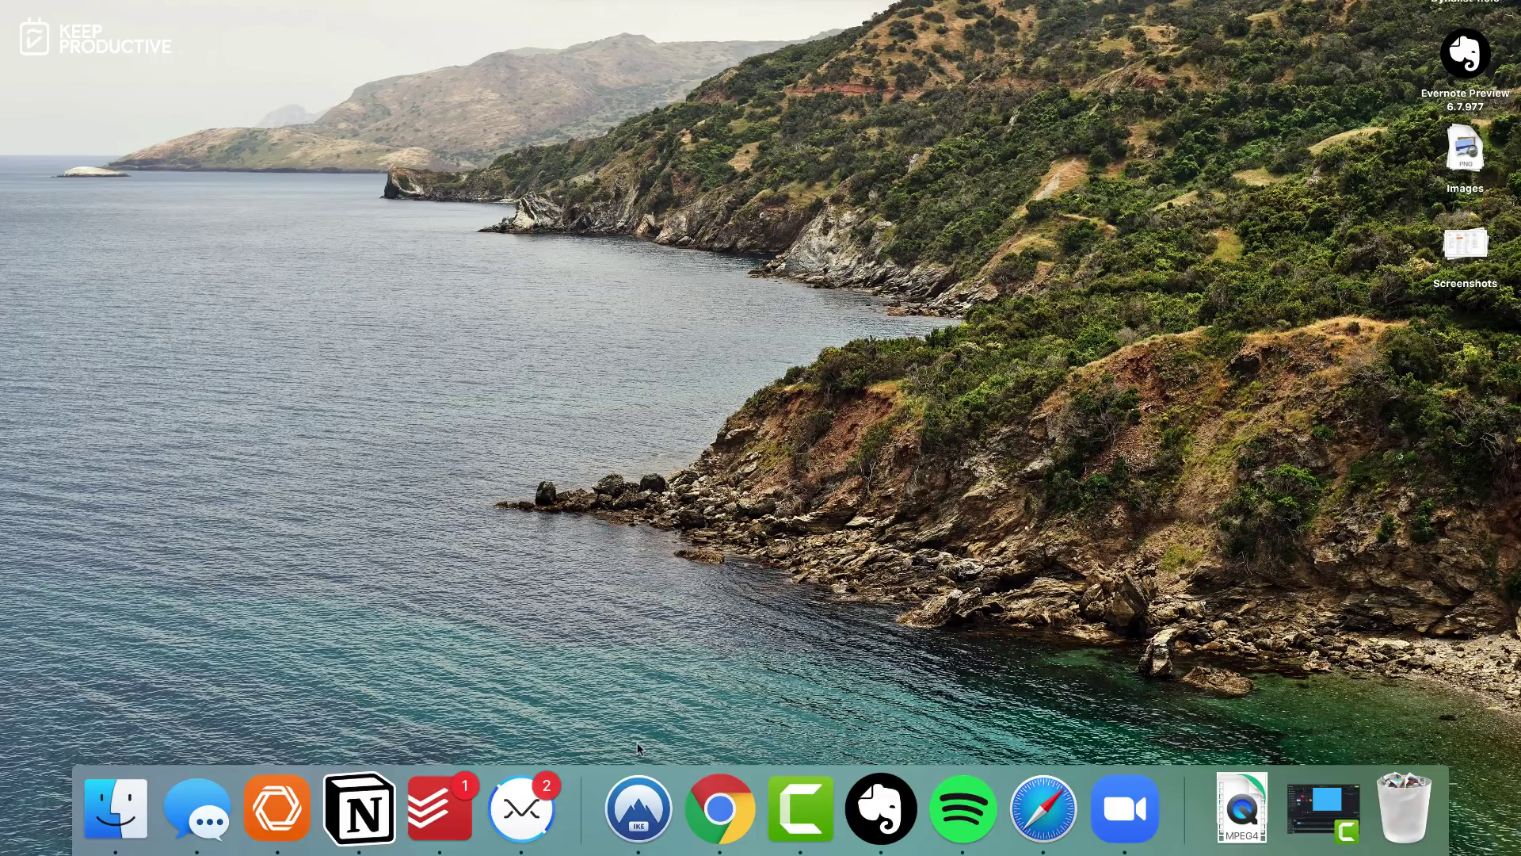
left_click(434, 837)
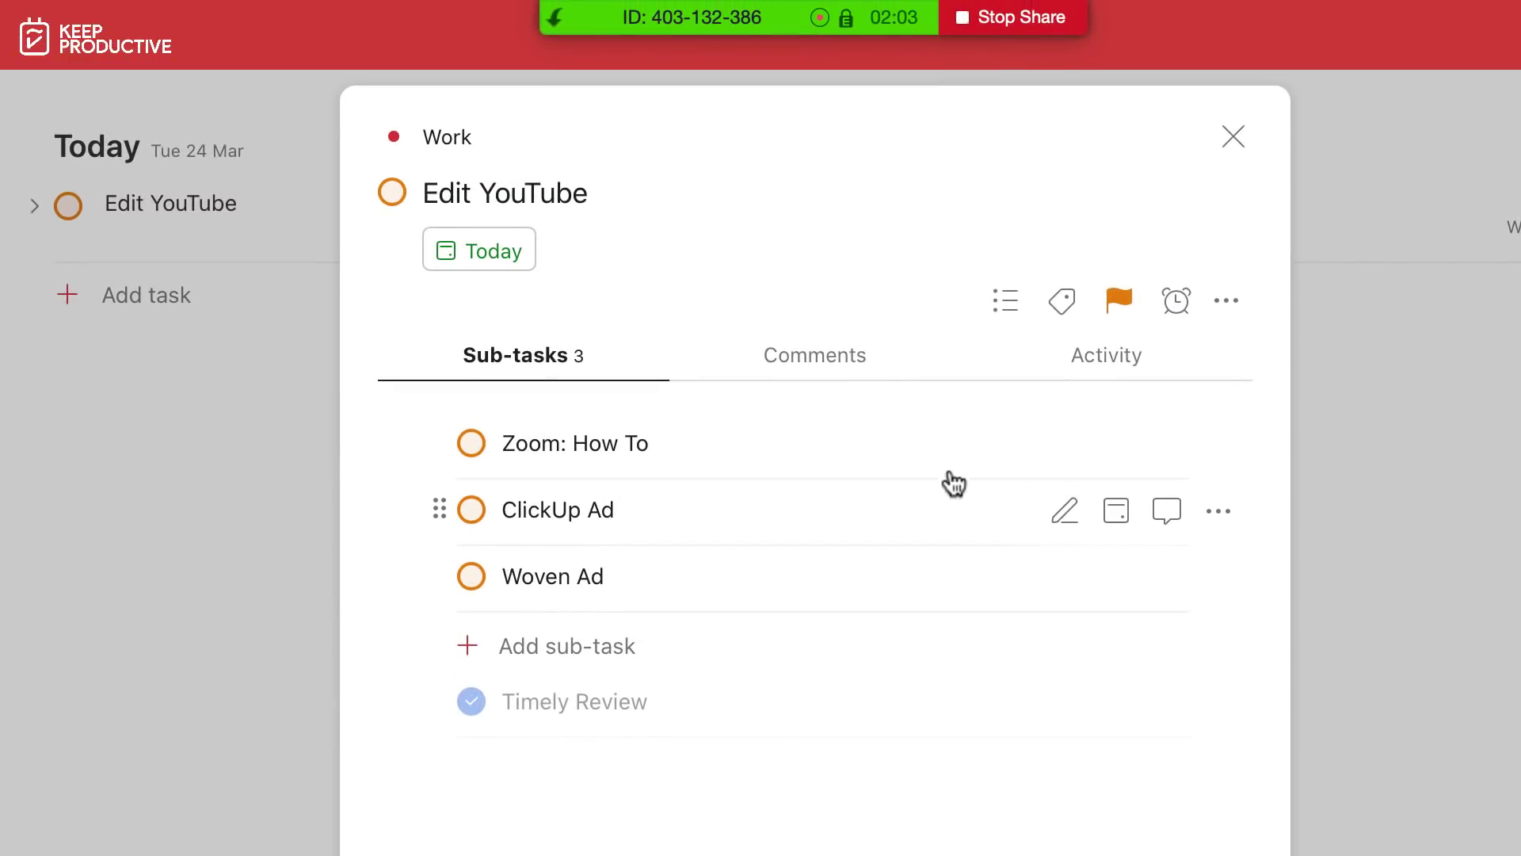
left_click(1035, 22)
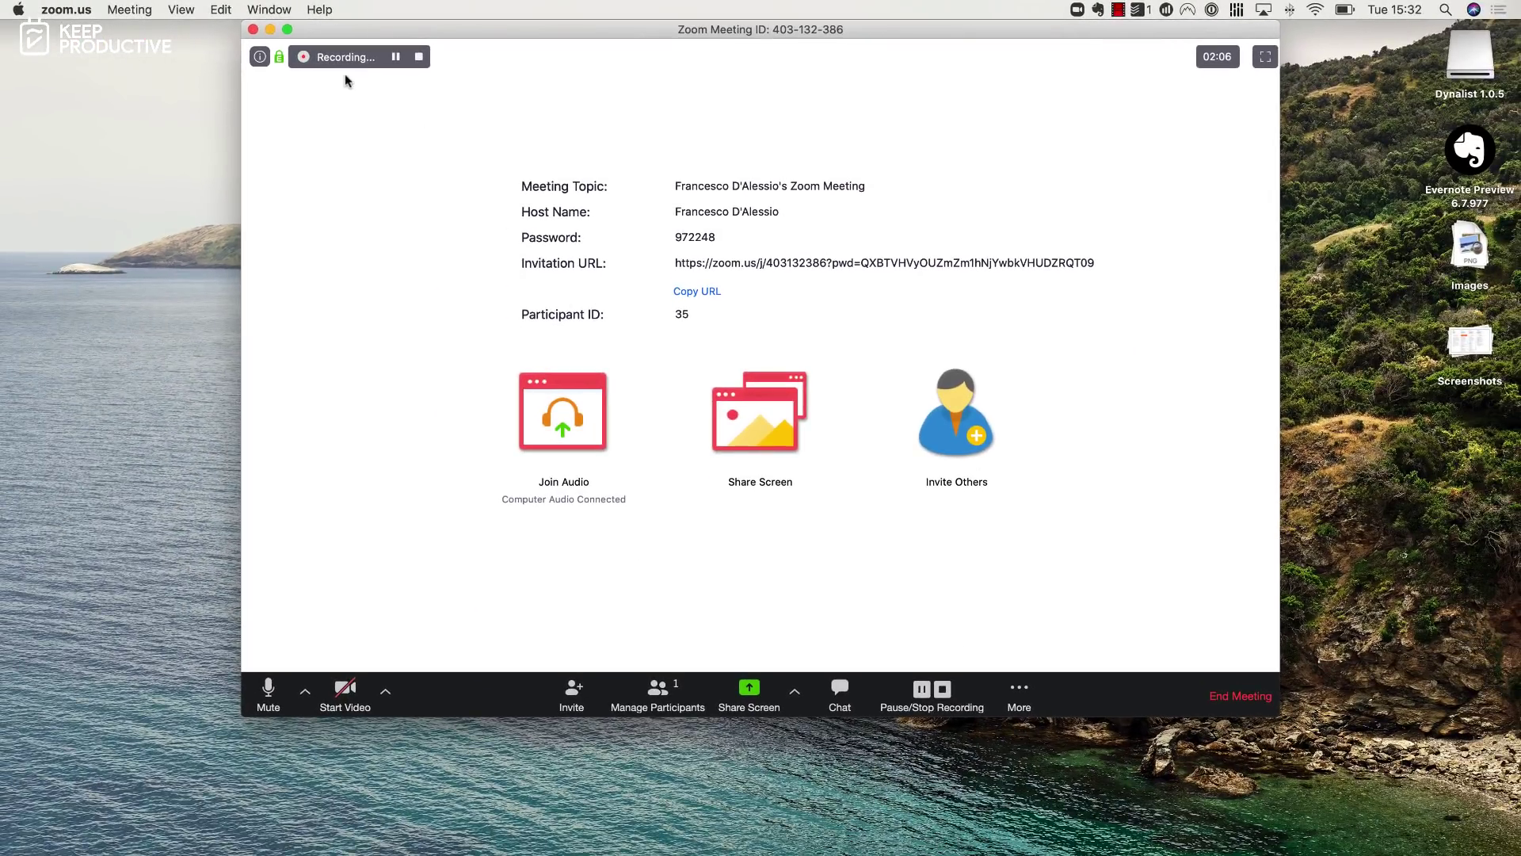
Make the meeting window fill the display using the green button and Super+Shift+F
left_click(288, 31)
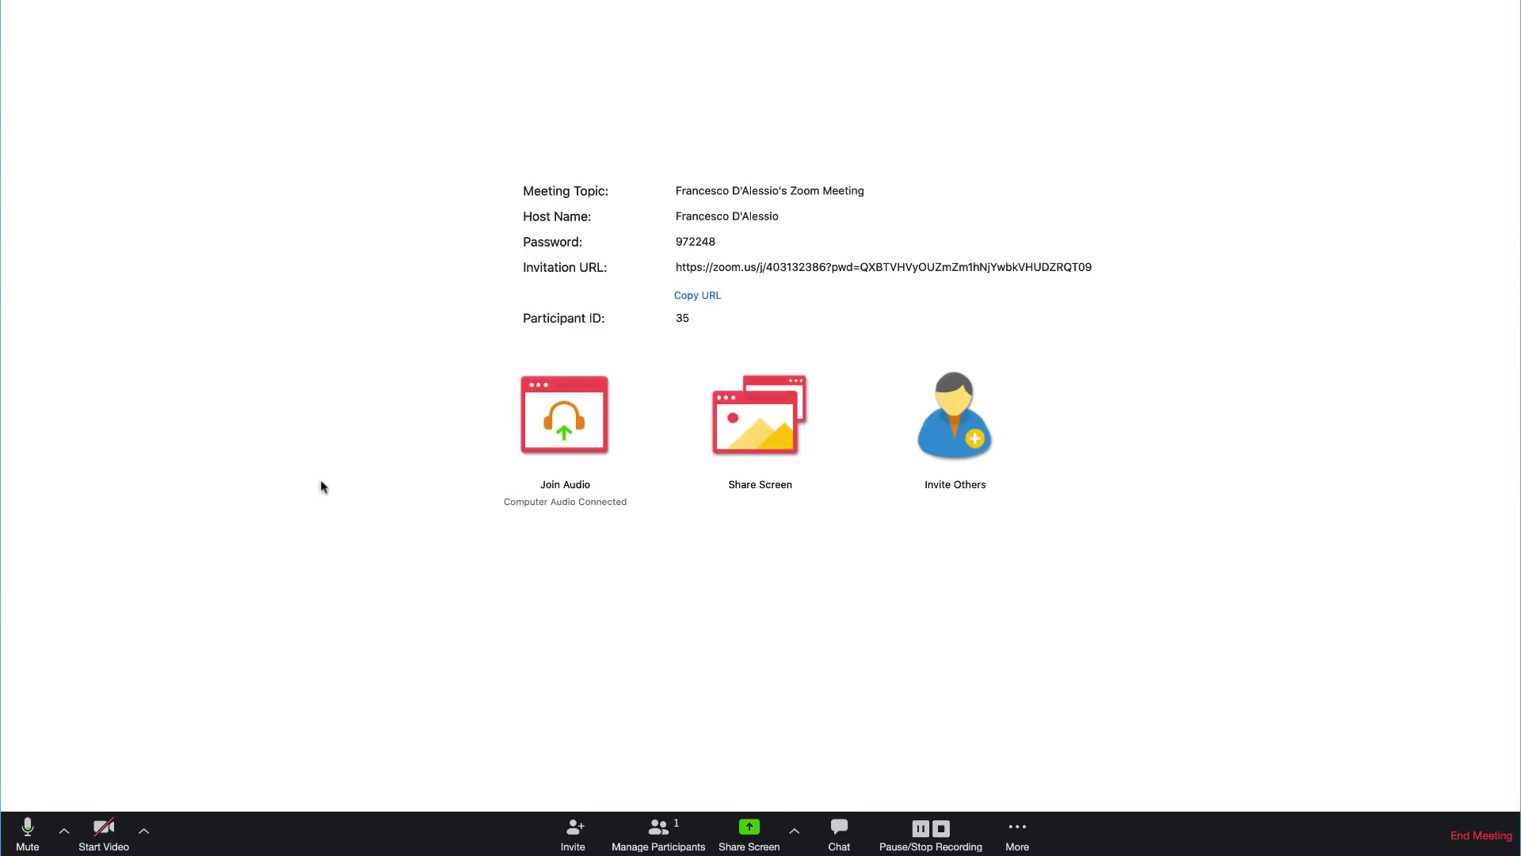
key("super+shift+f")
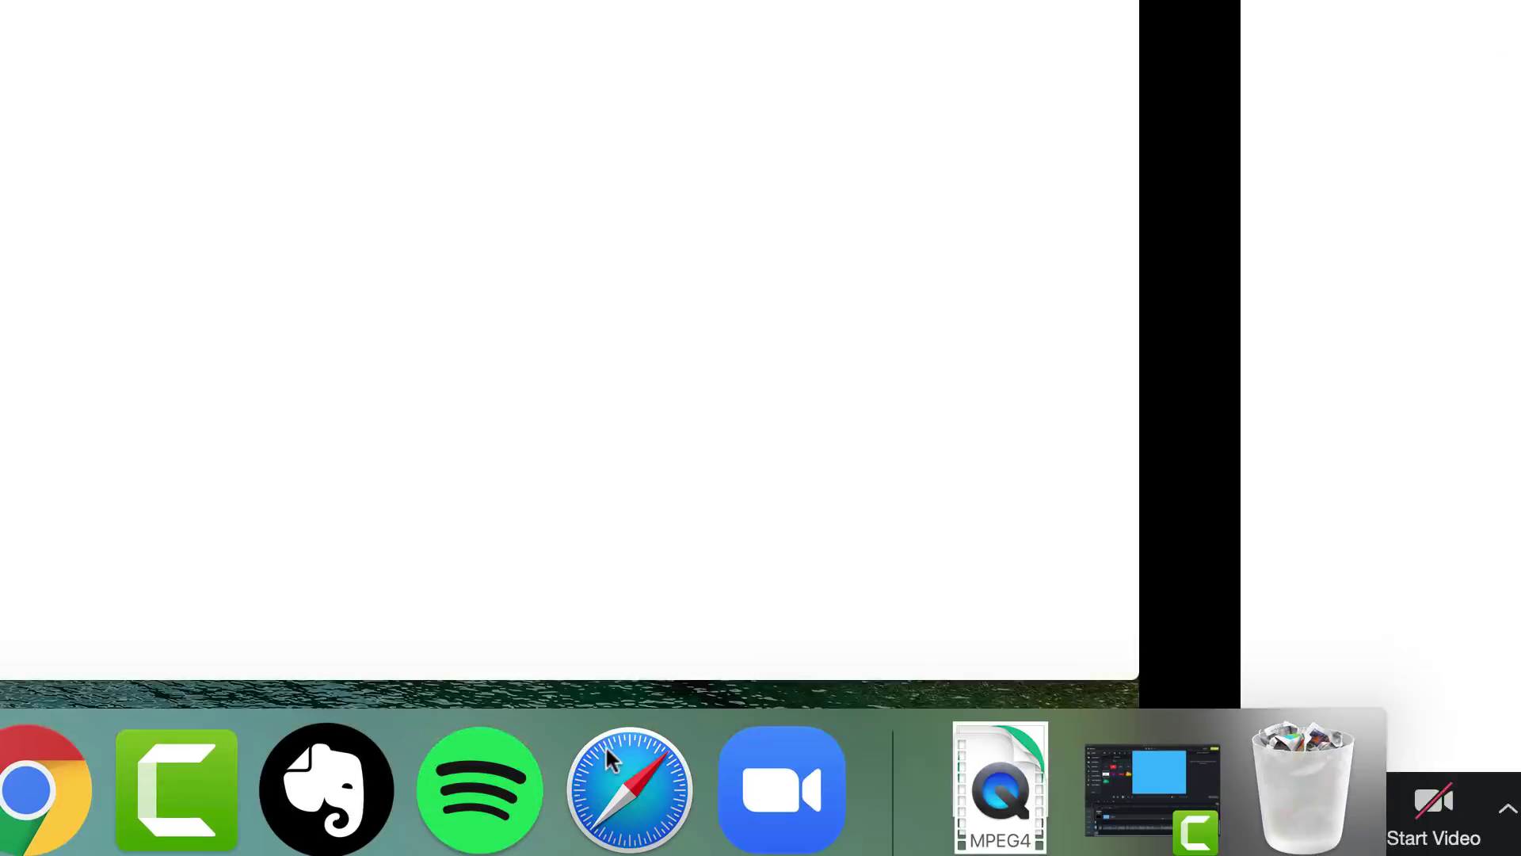
Choose Live on Custom Live Streaming Service from the More menu
left_click(605, 744)
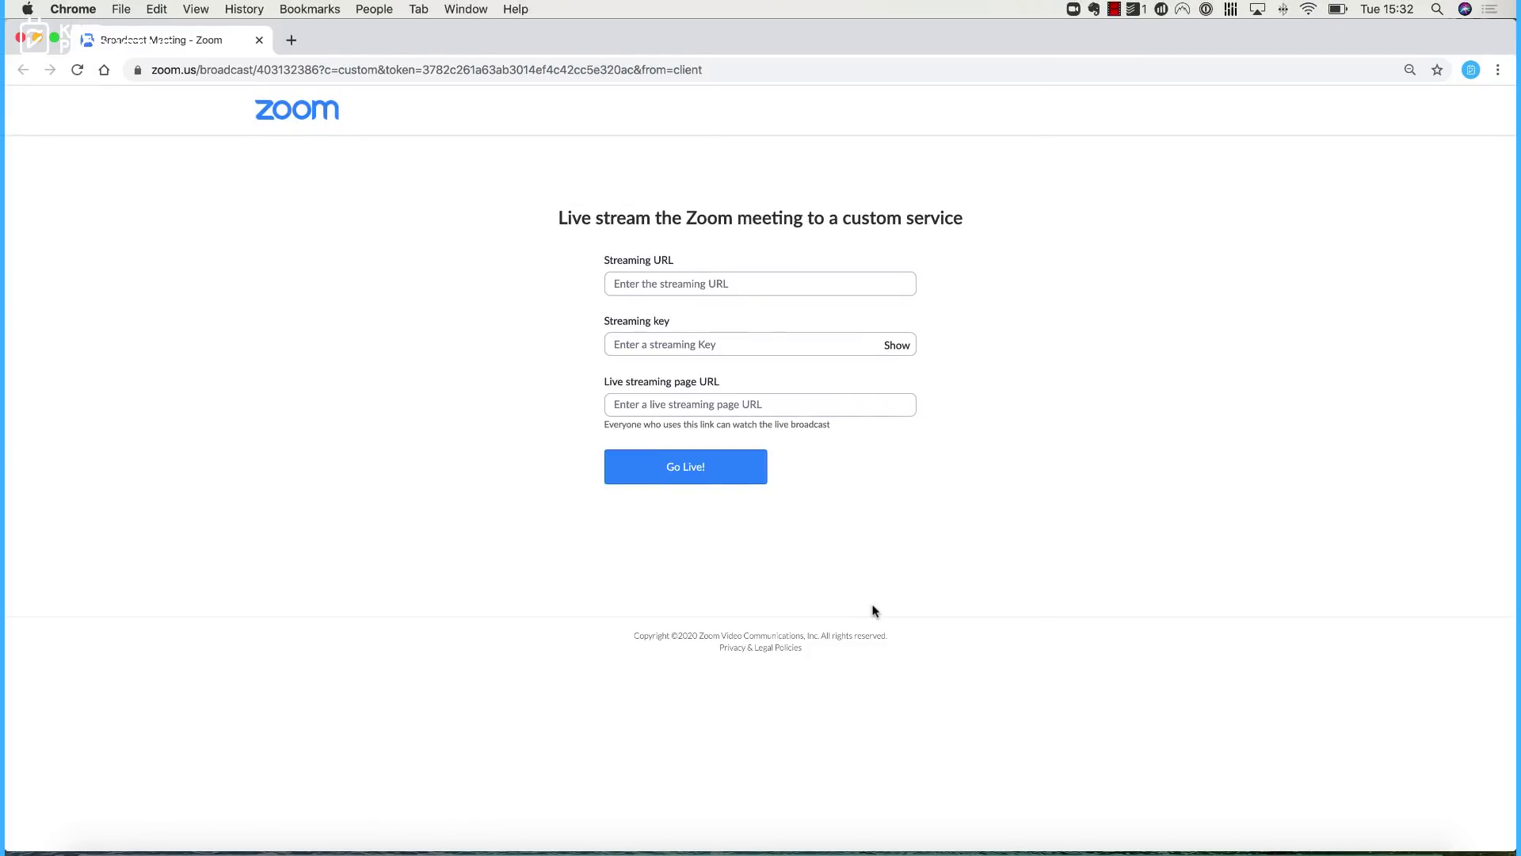
key("super+Tab")
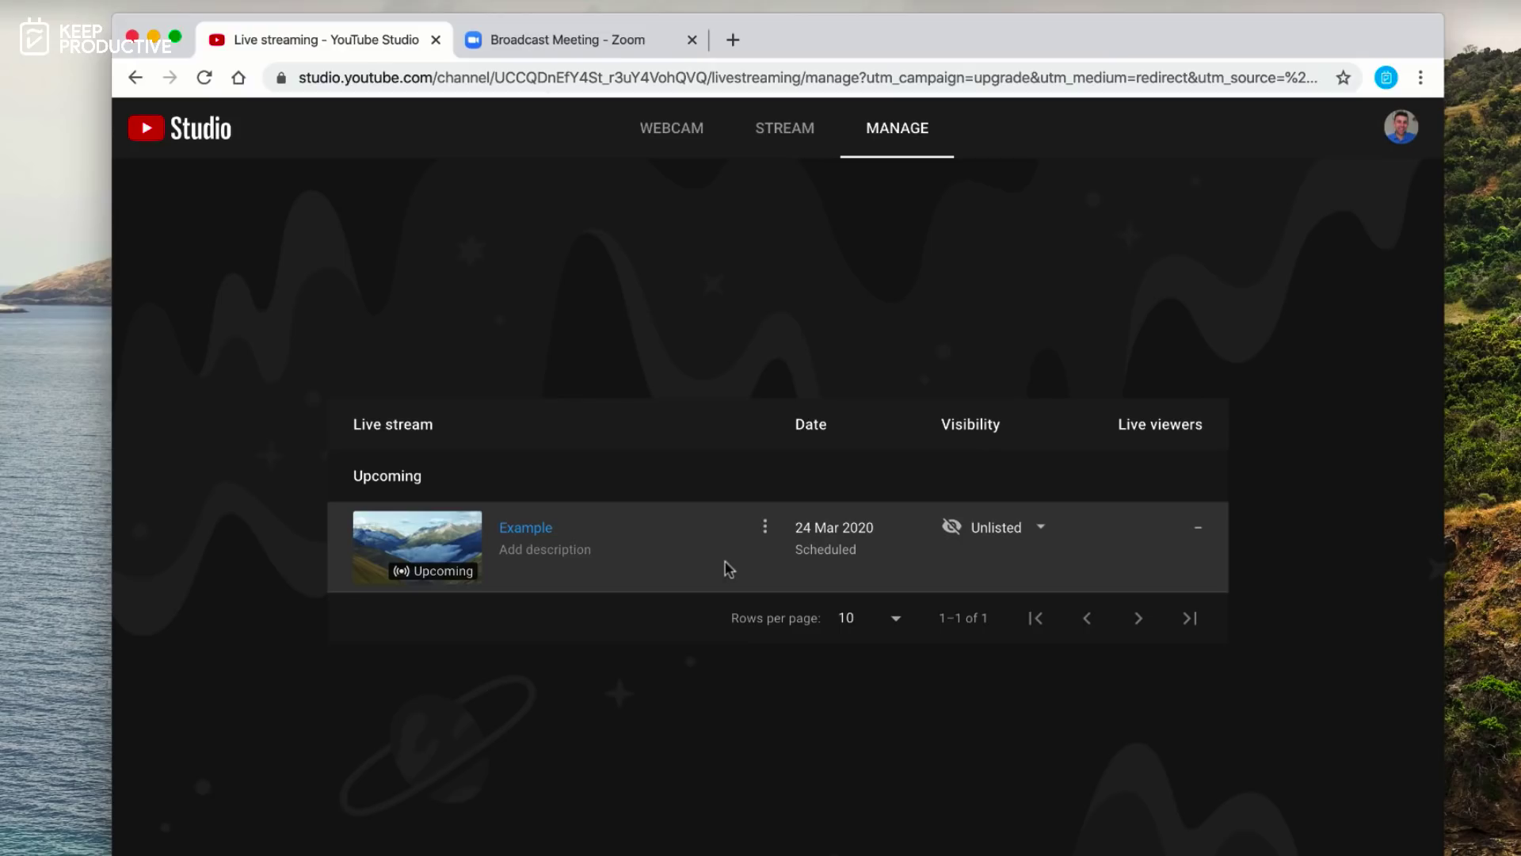
left_click(590, 42)
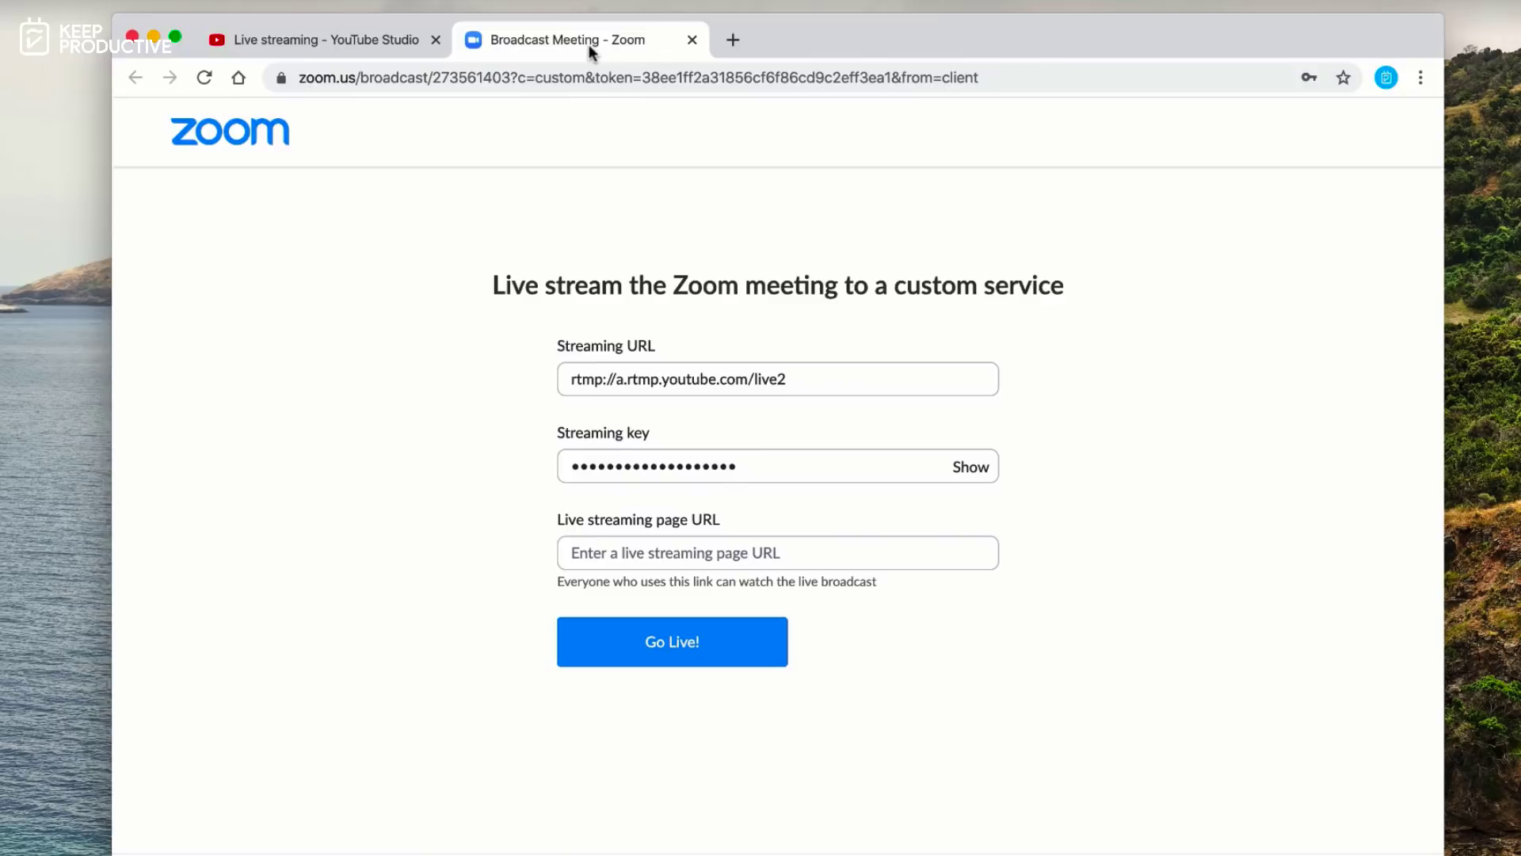
left_click(673, 539)
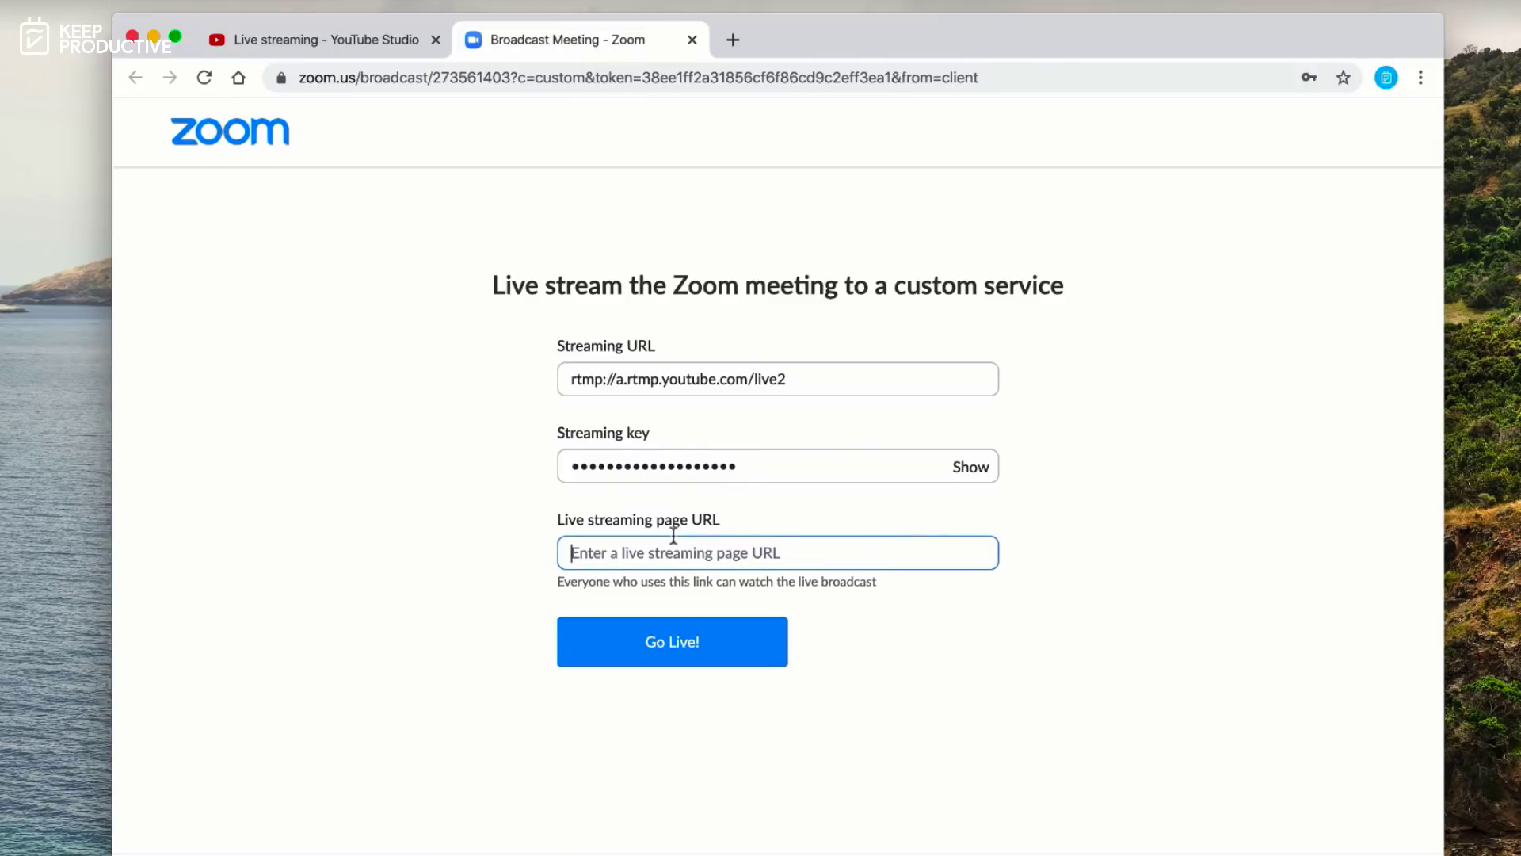
type("https://youtu.be/WkT2S5YF6Oo")
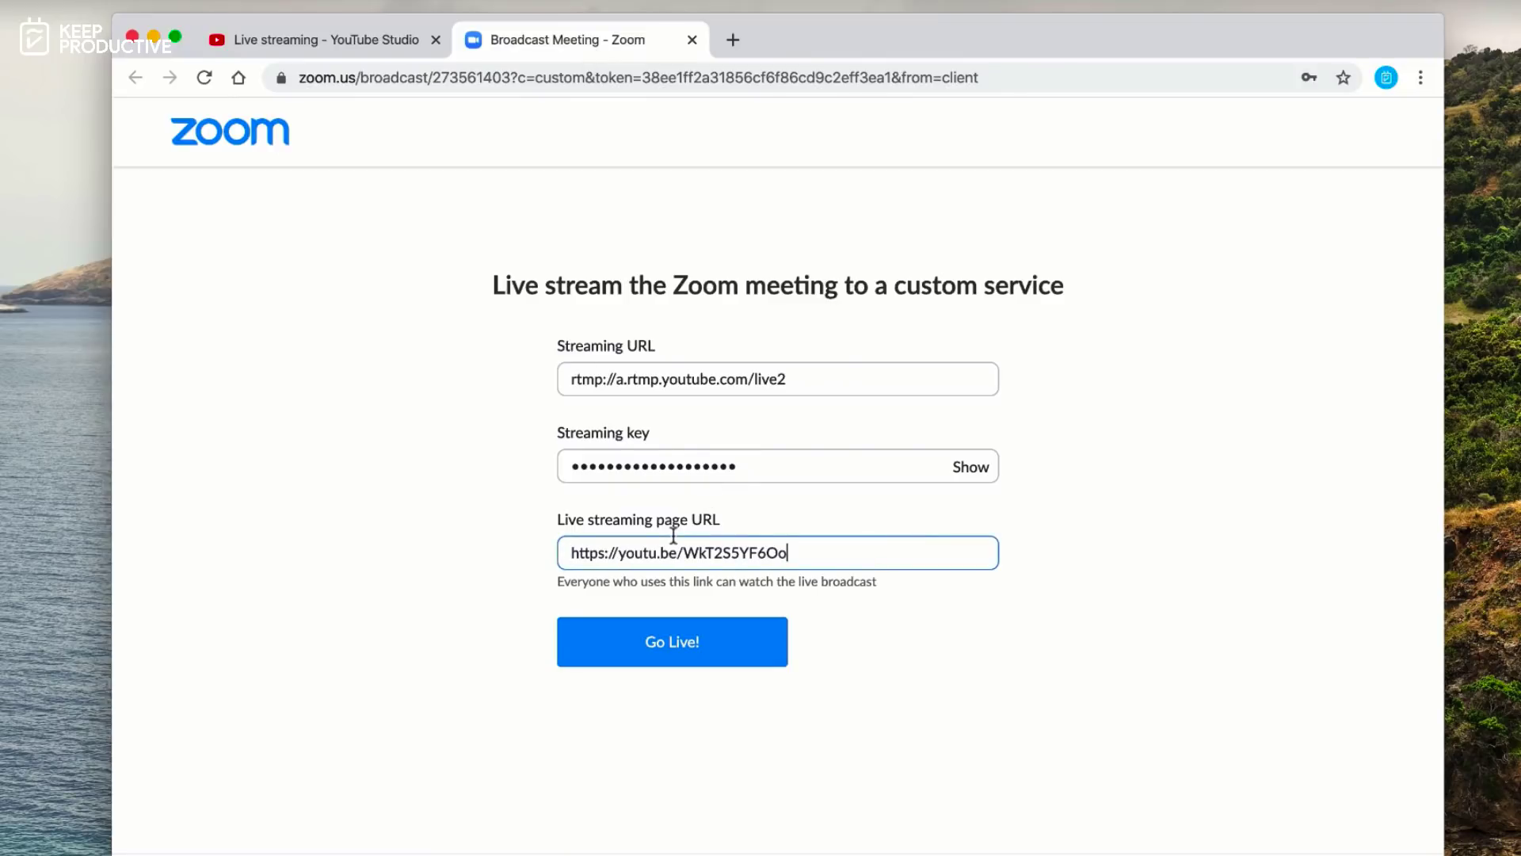
left_click(695, 646)
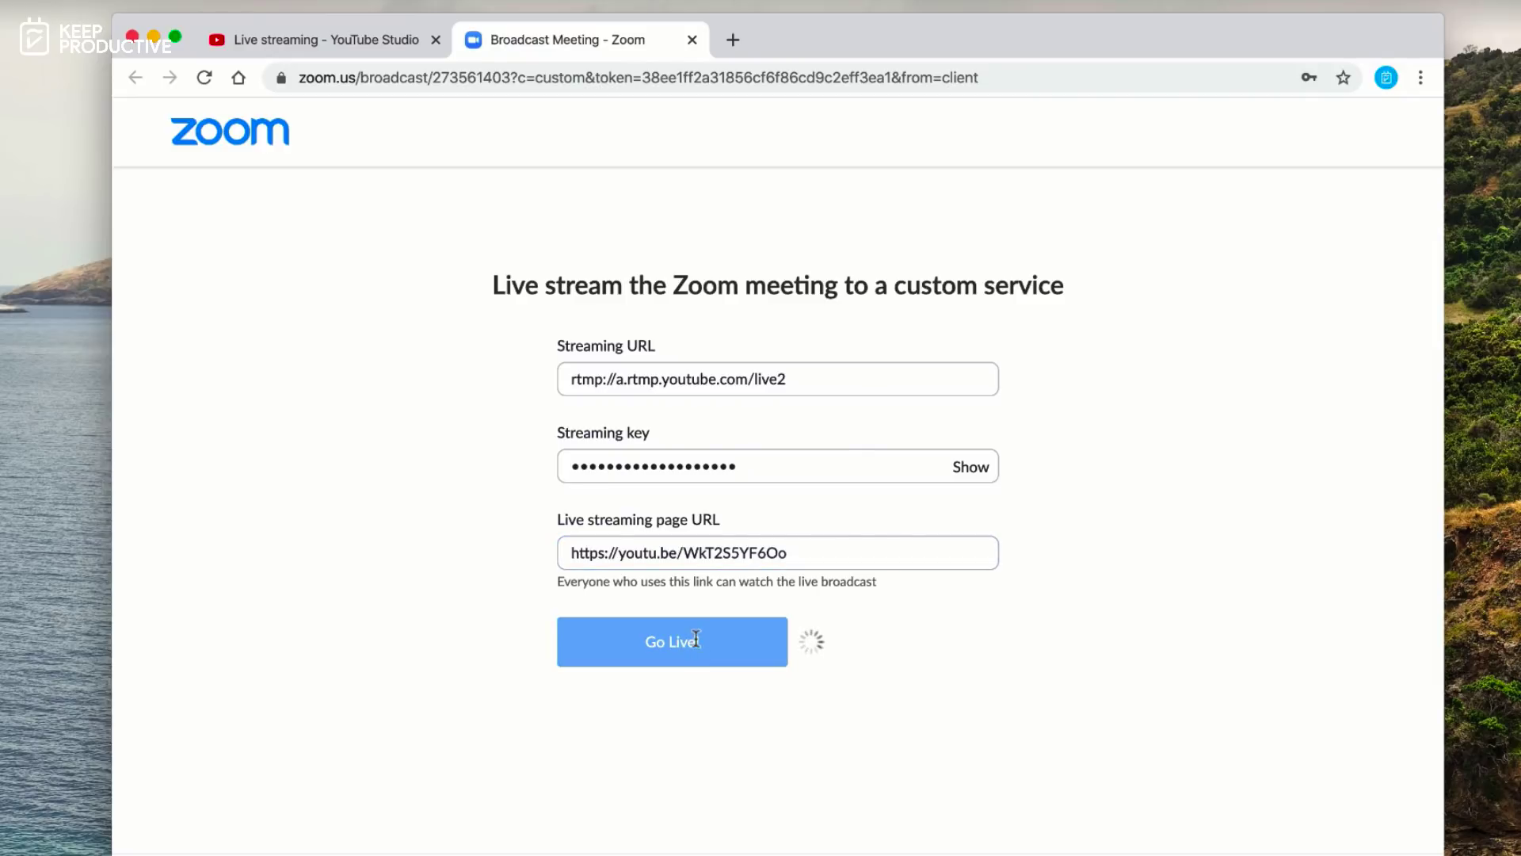
Open the Example stream's dashboard in YouTube Studio, dismiss the setup help, and check the Zoom tab
left_click(382, 36)
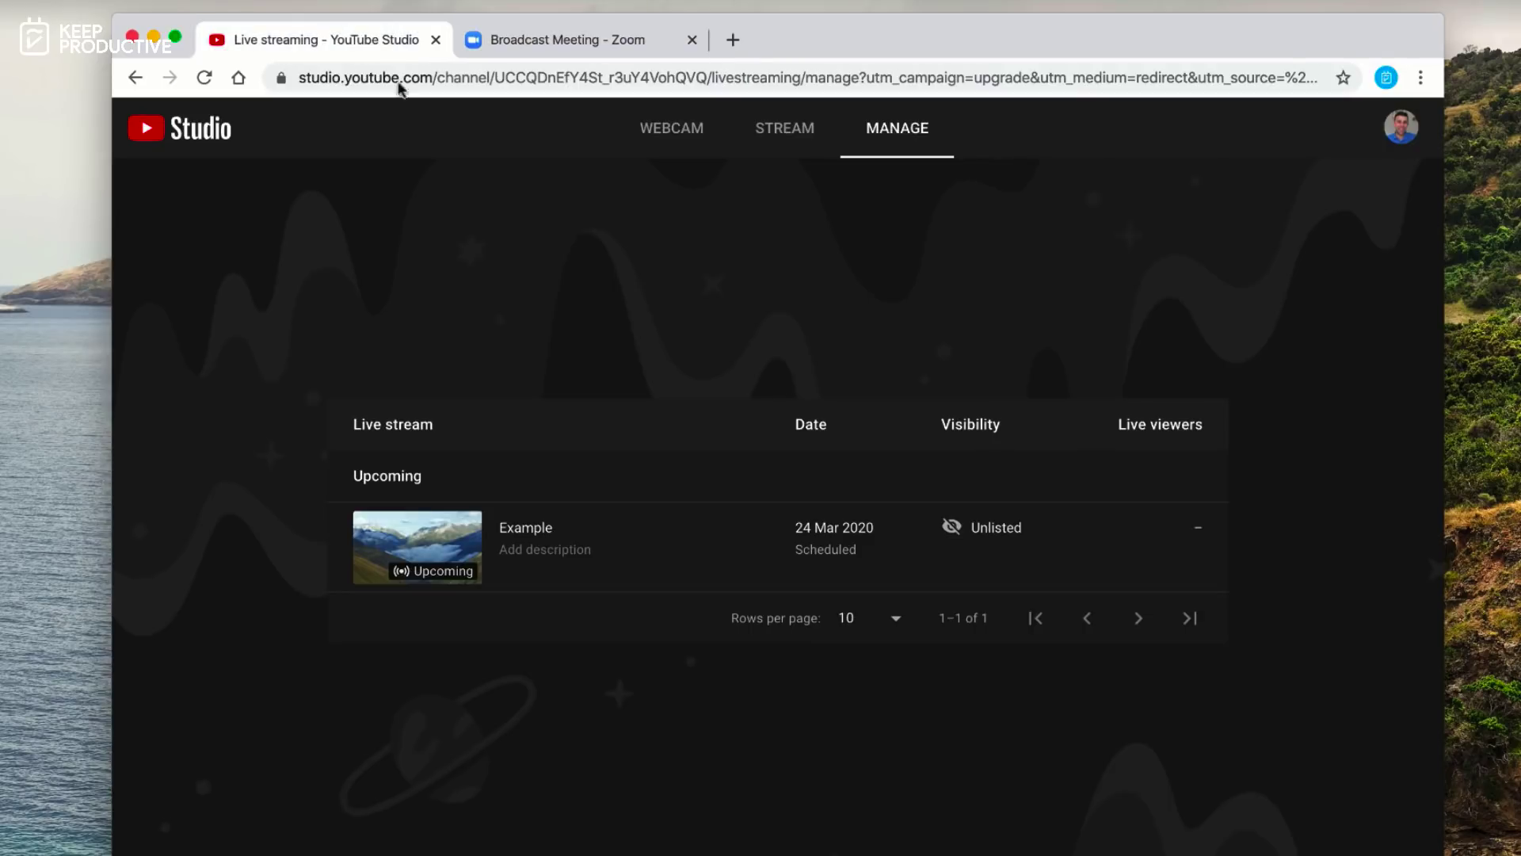
left_click(555, 527)
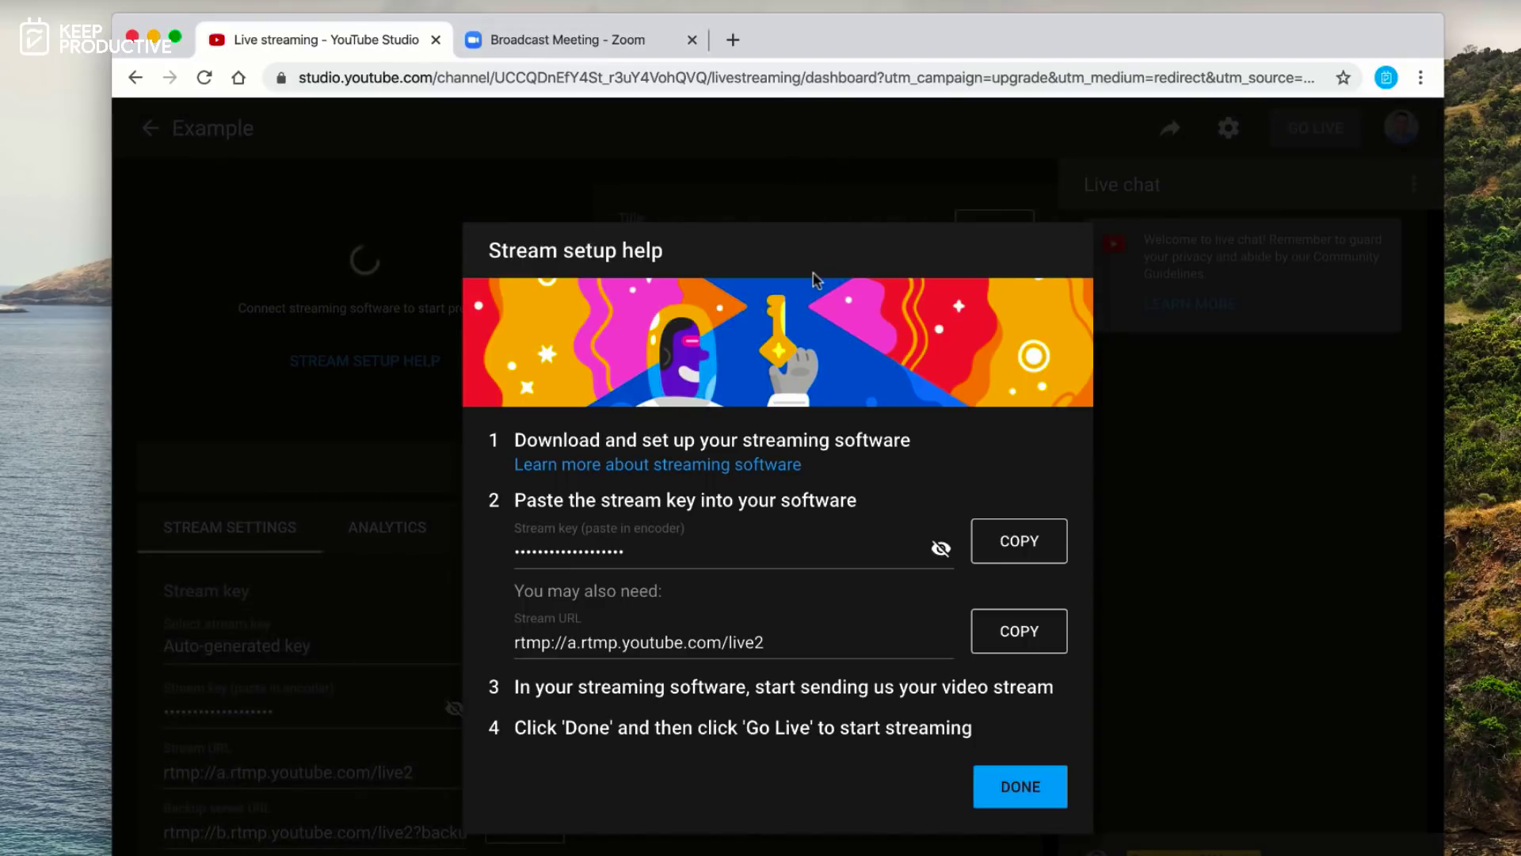
left_click(1010, 782)
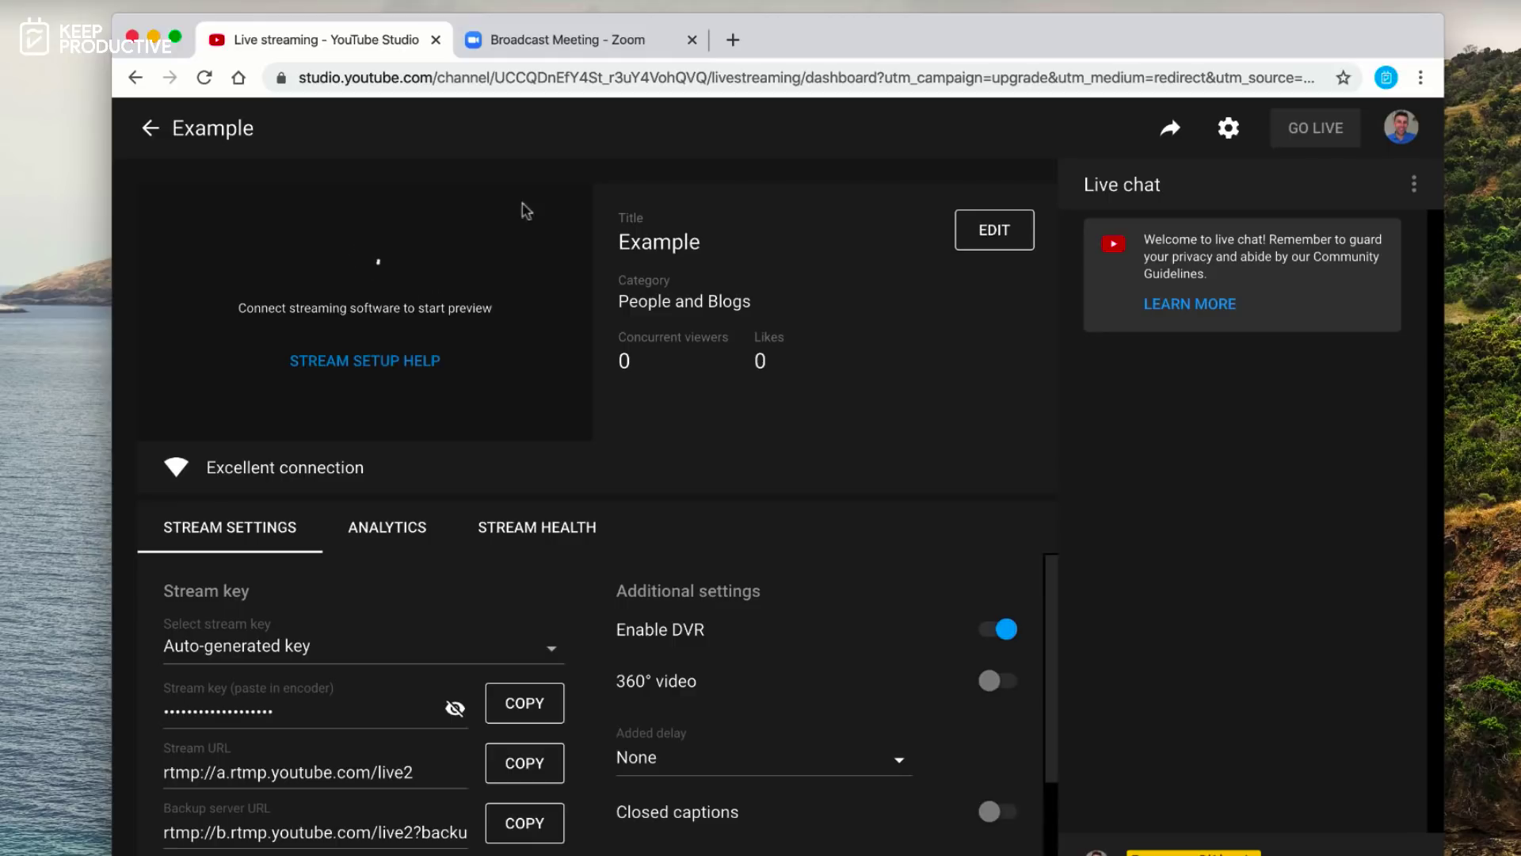
left_click(529, 42)
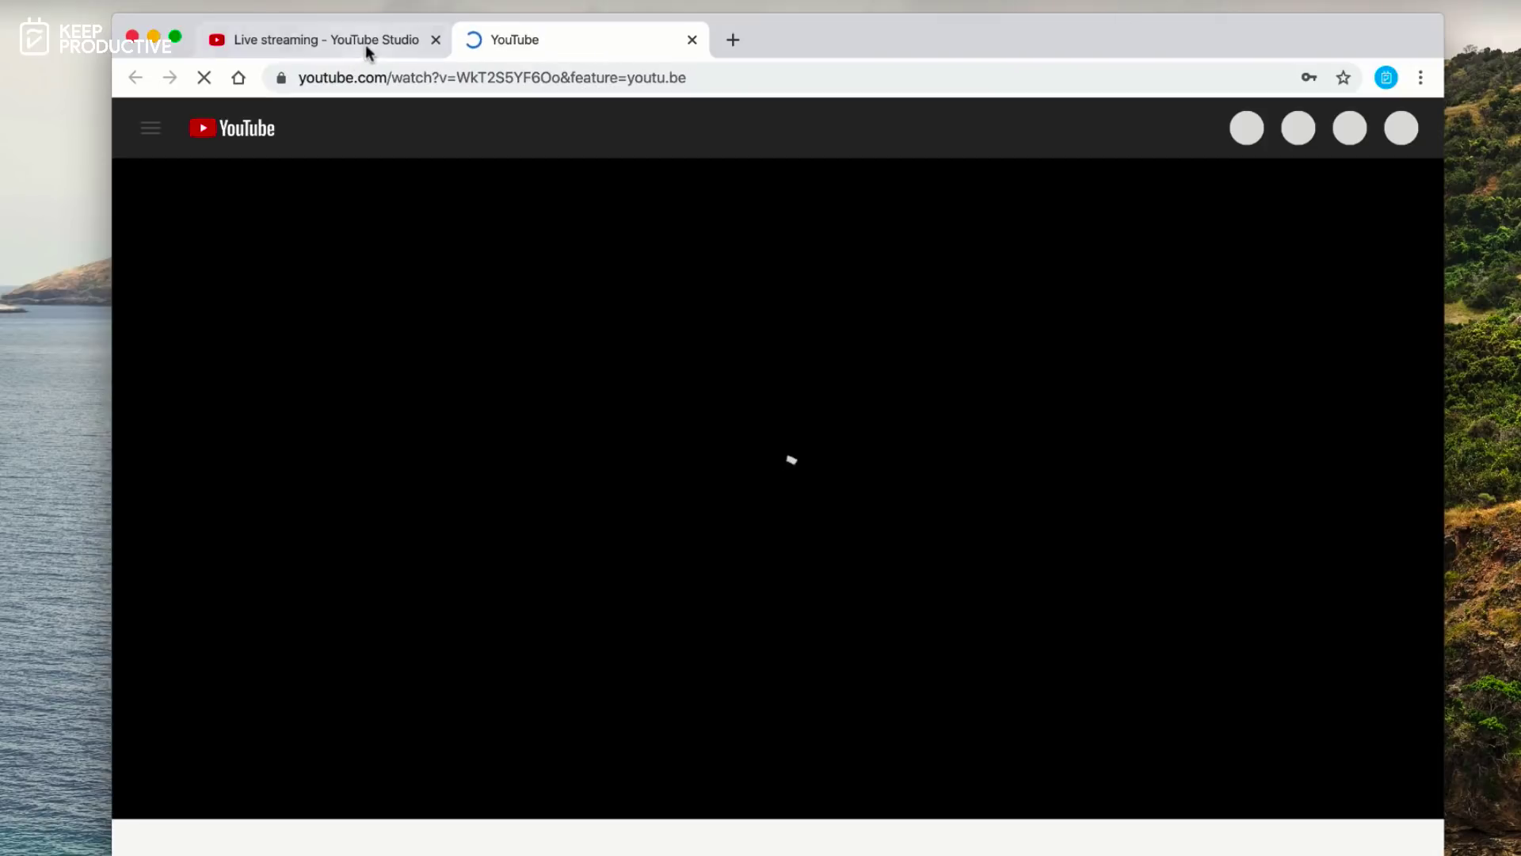
left_click(365, 44)
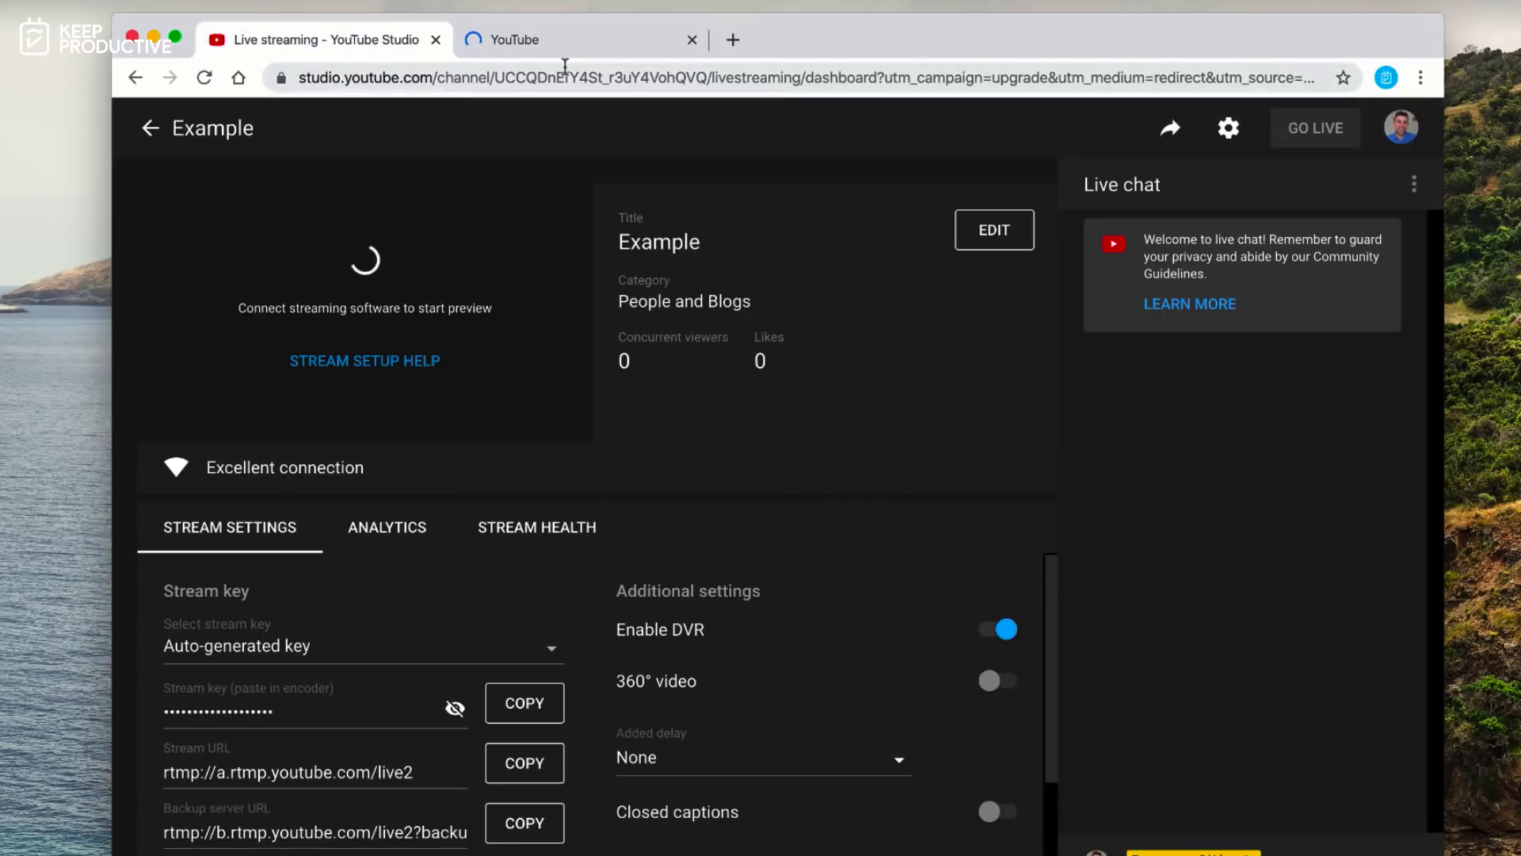
Look over the Example stream's YouTube watch page and its chat, then close that tab
left_click(580, 43)
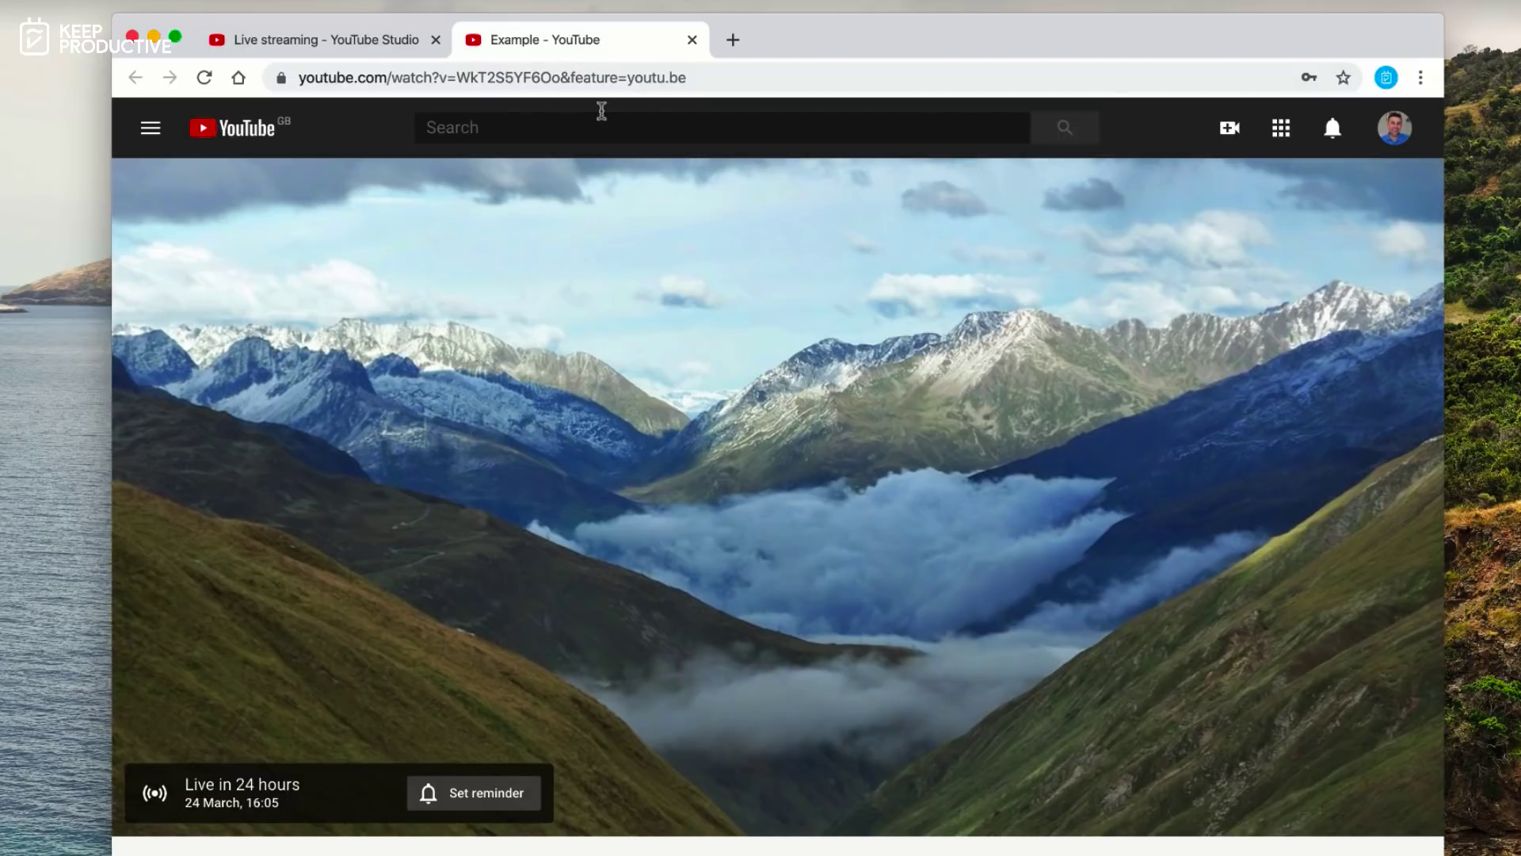
scroll(557, 394, "down", 10)
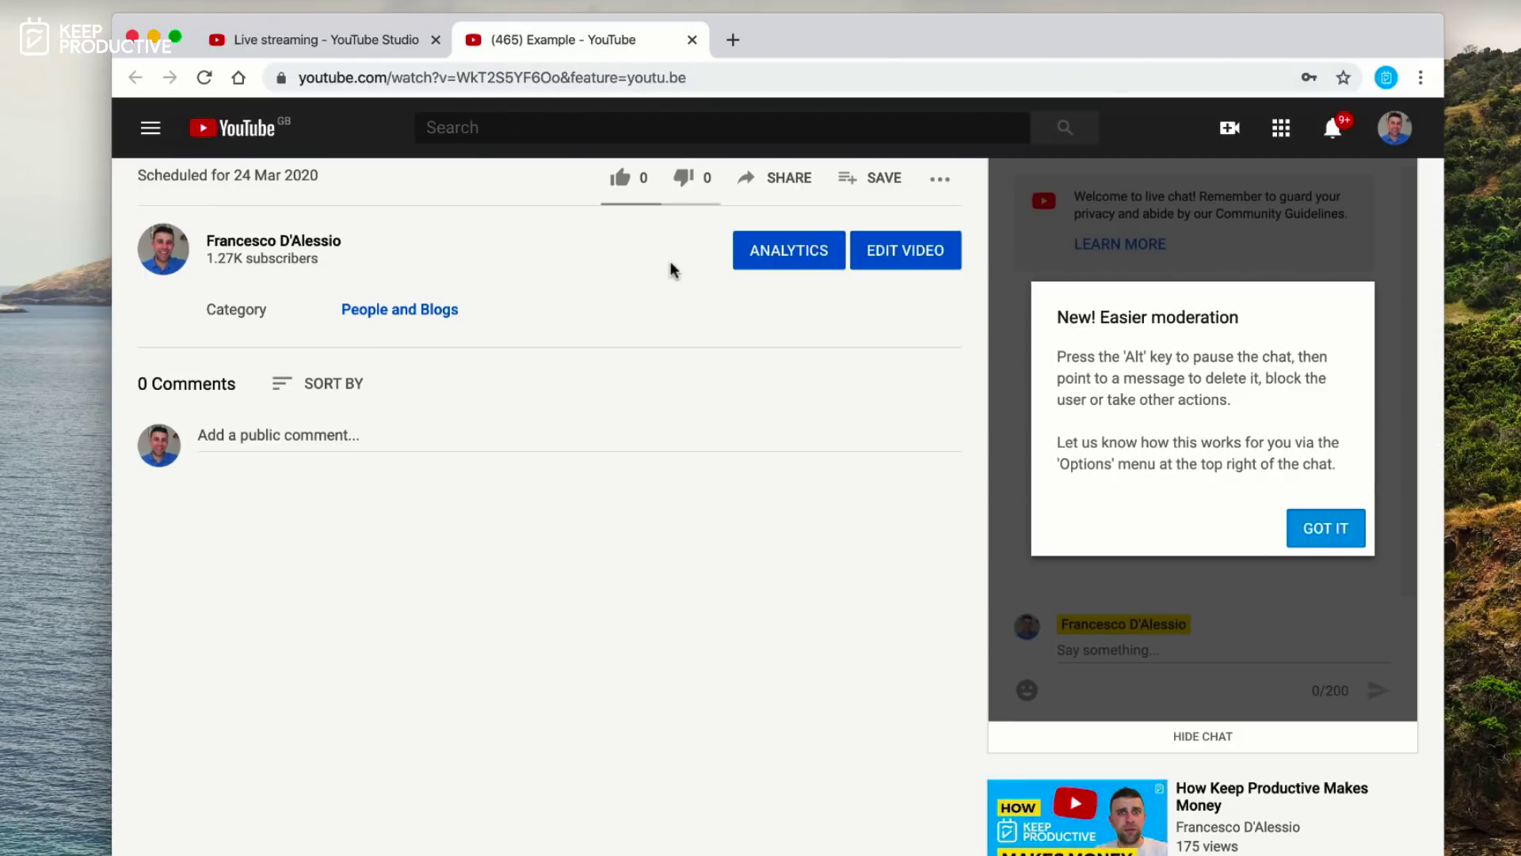
scroll(671, 260, "up", 10)
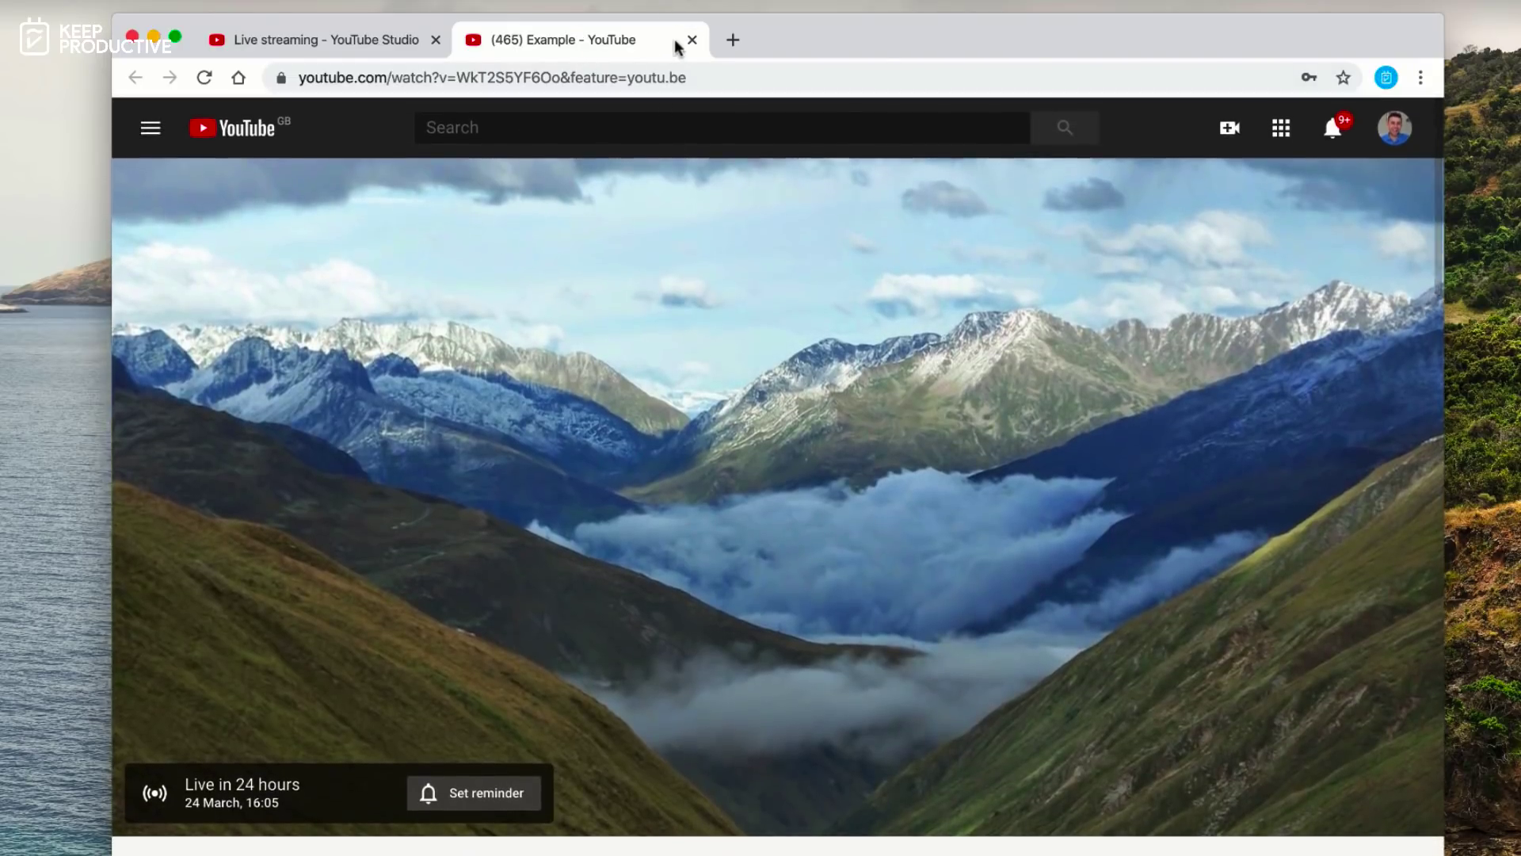
left_click(691, 40)
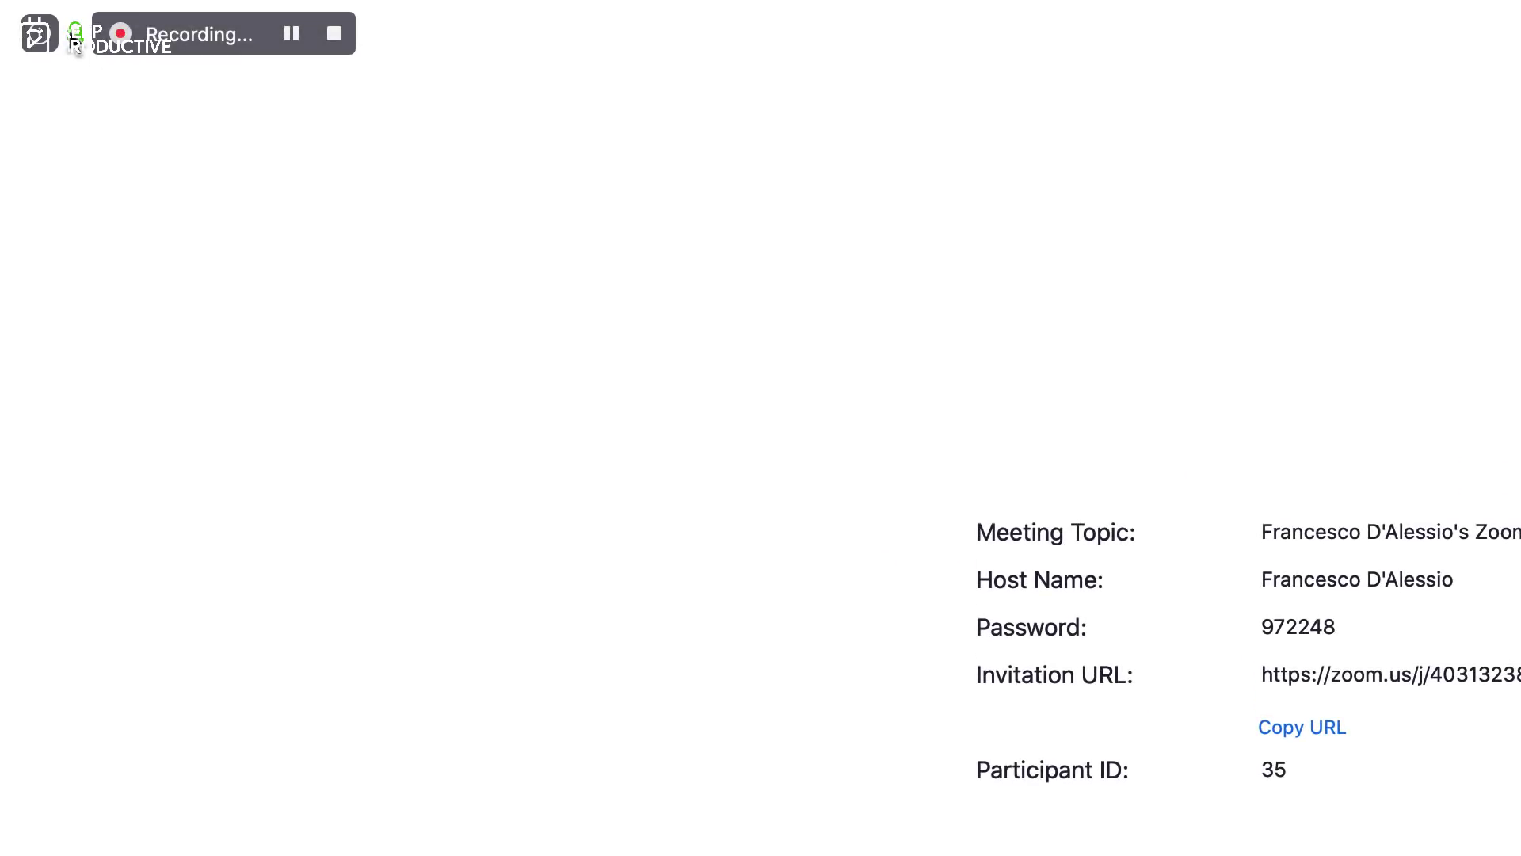
Show the meeting details, then end the meeting for all participants
left_click(34, 36)
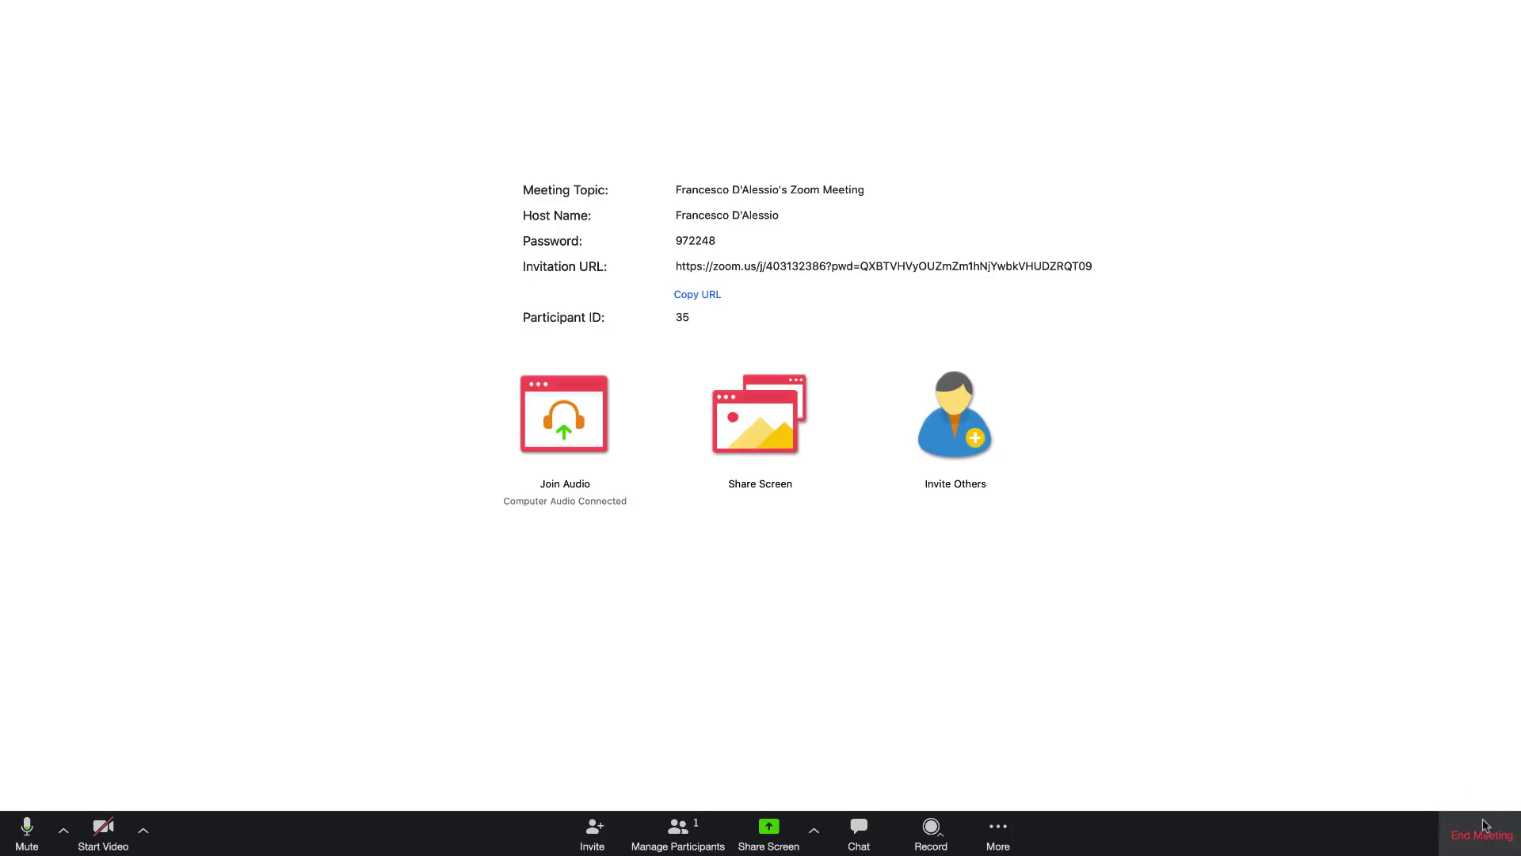
left_click(1482, 835)
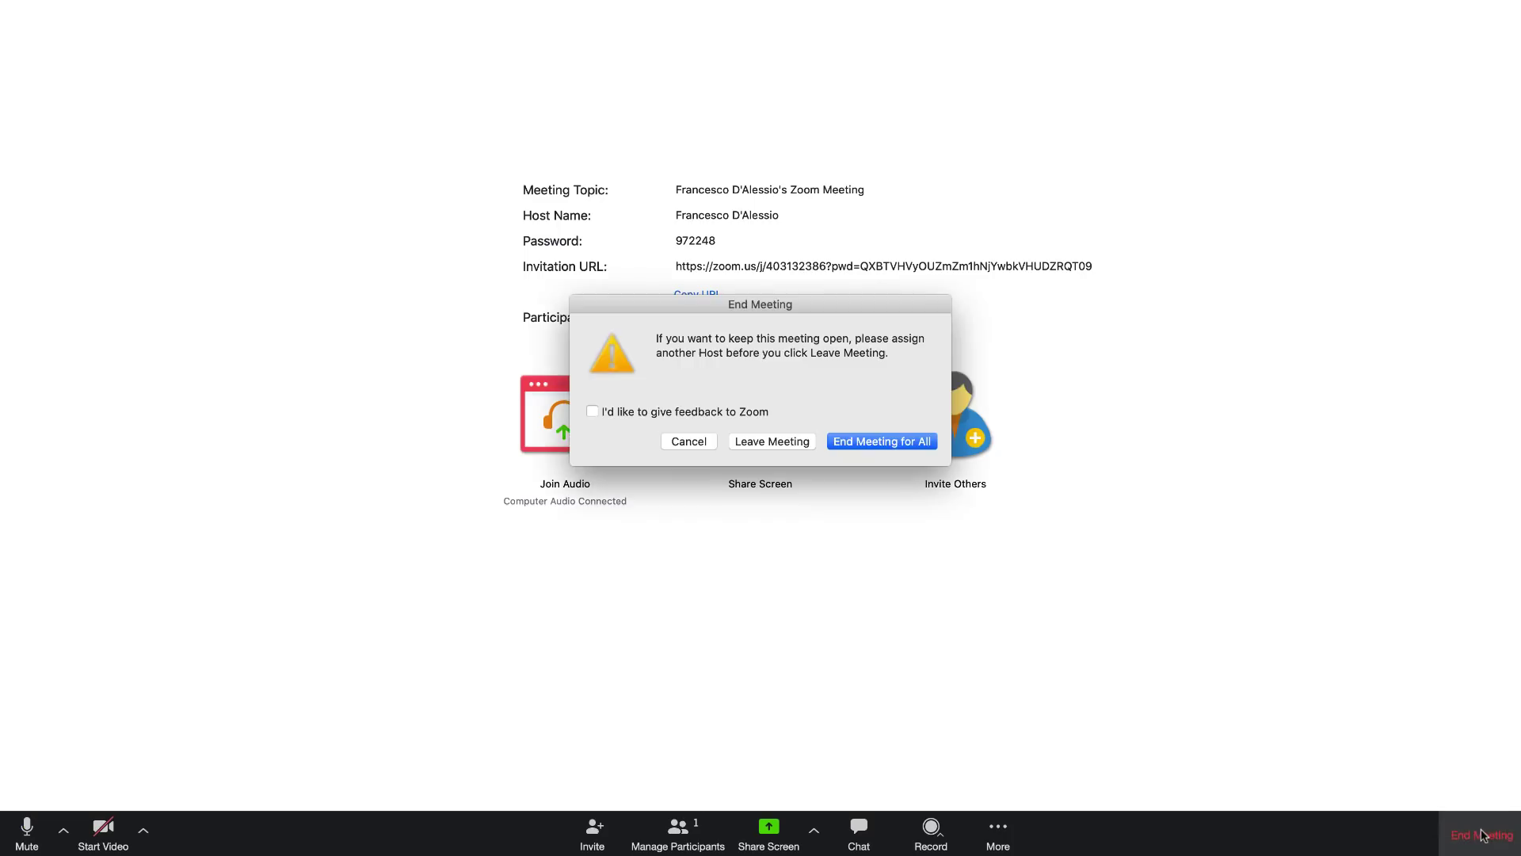
left_click(881, 434)
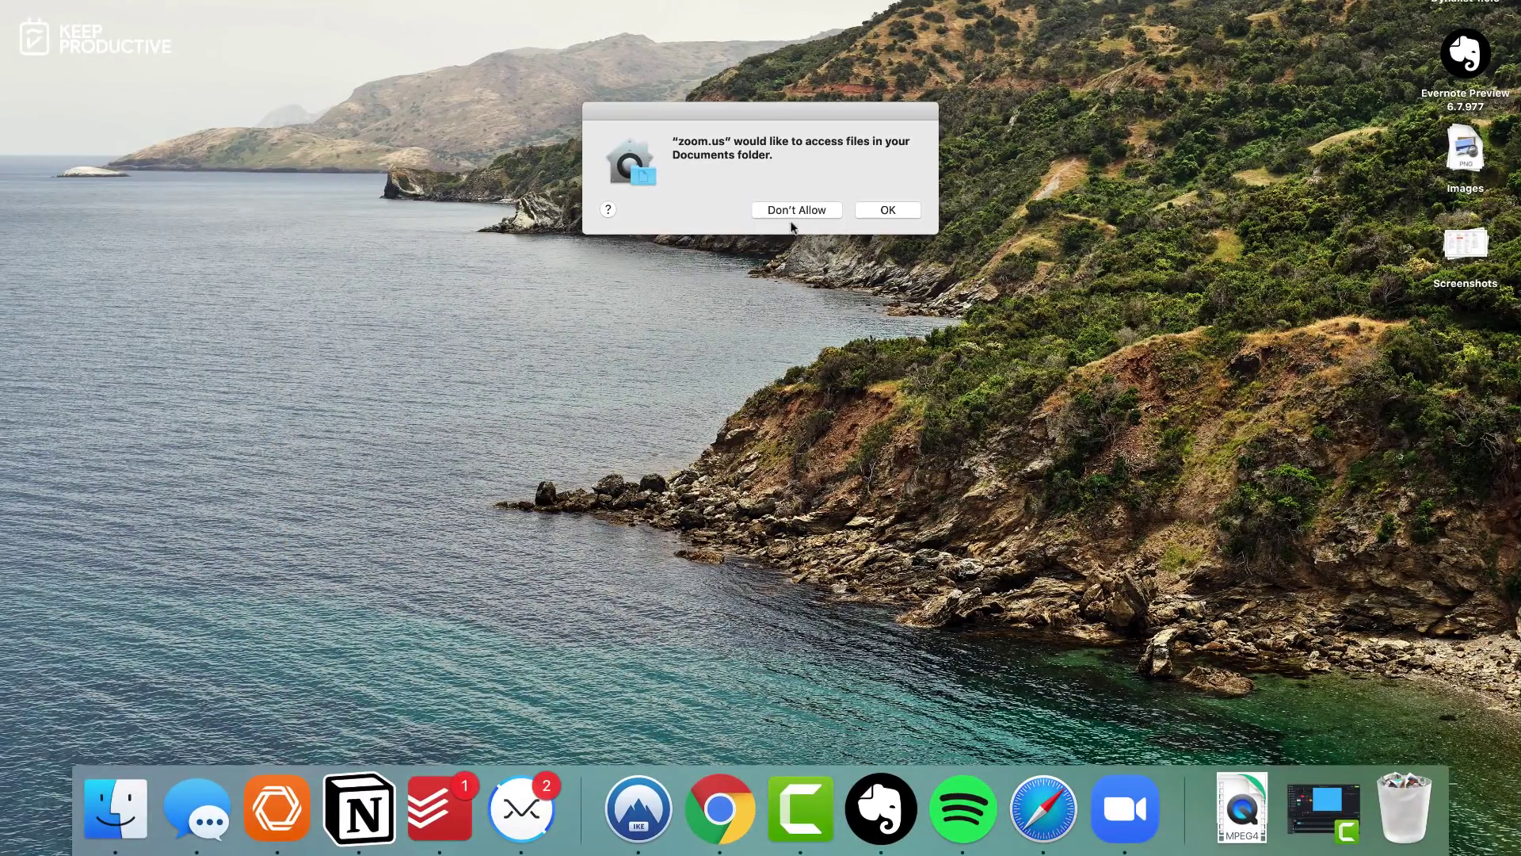
Allow Zoom access to the Documents folder, then view the Share Screen settings
left_click(878, 210)
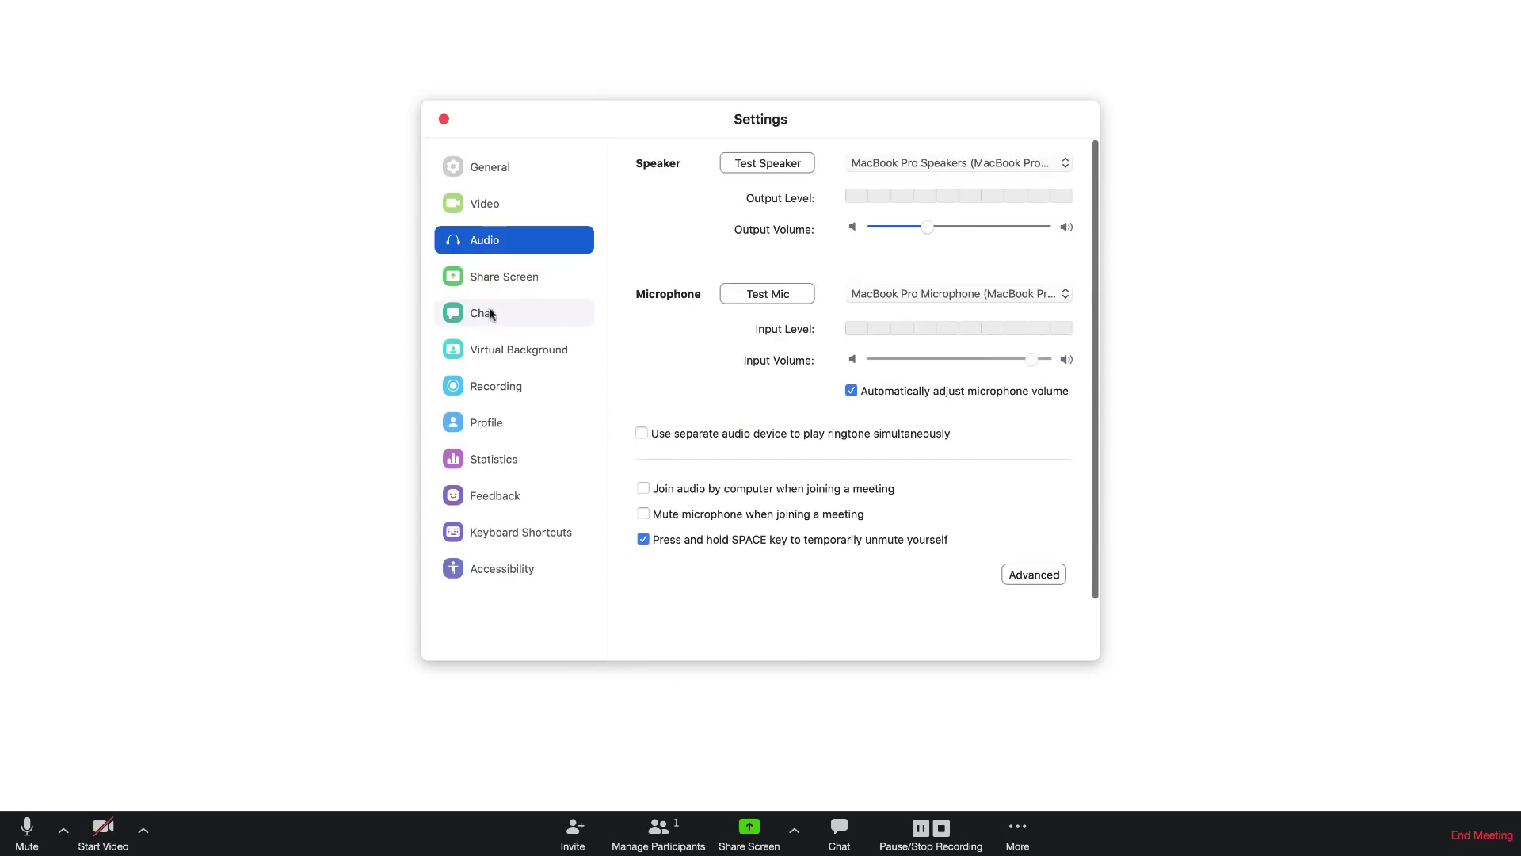
left_click(505, 277)
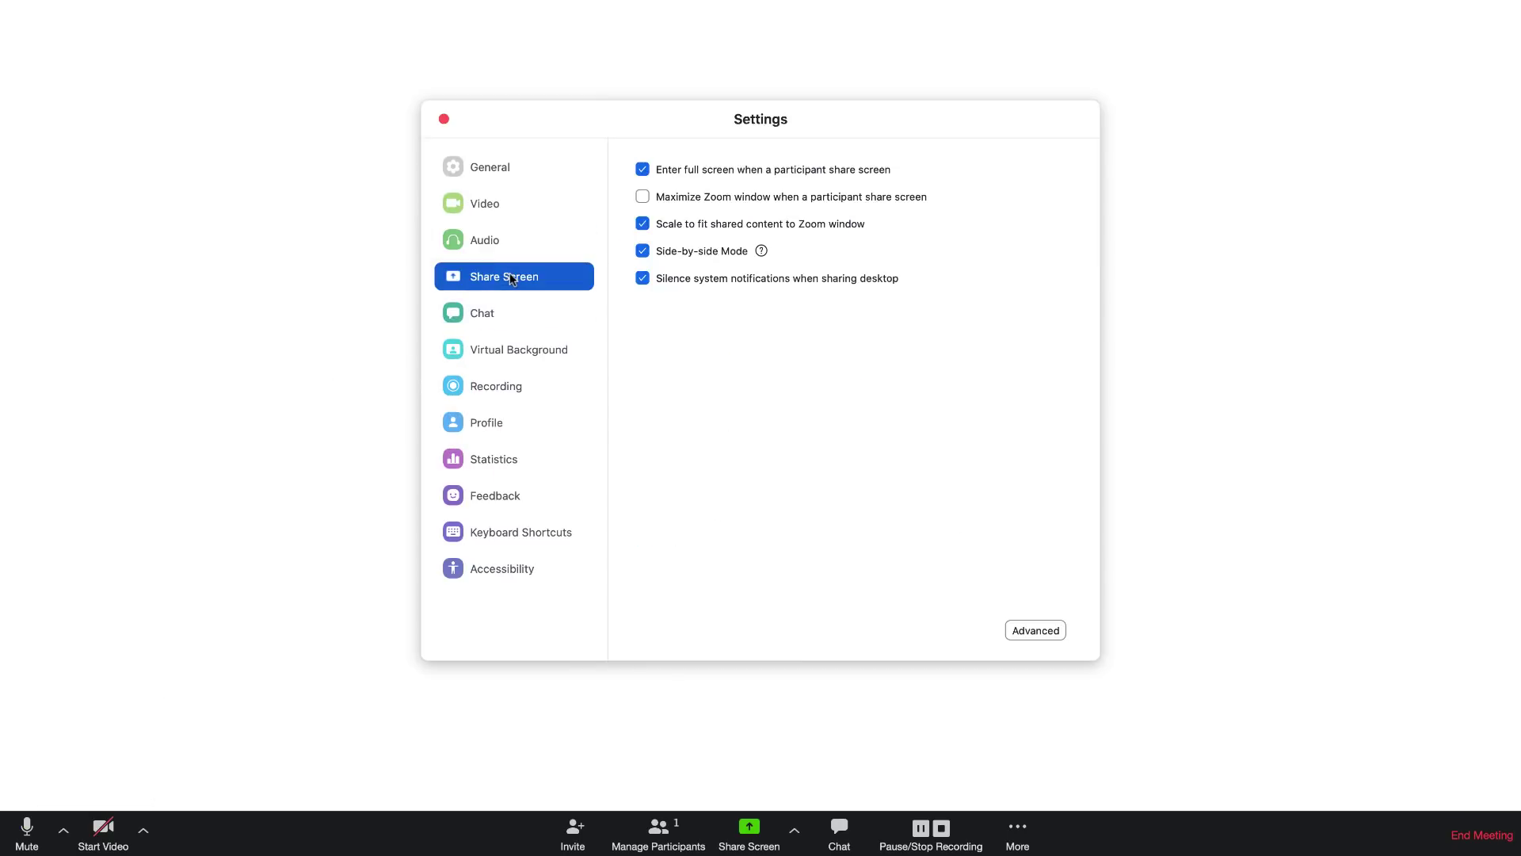
Try the Grass, Earth, palm beach and aurora virtual backgrounds, keep aurora, then view Recording settings
left_click(529, 348)
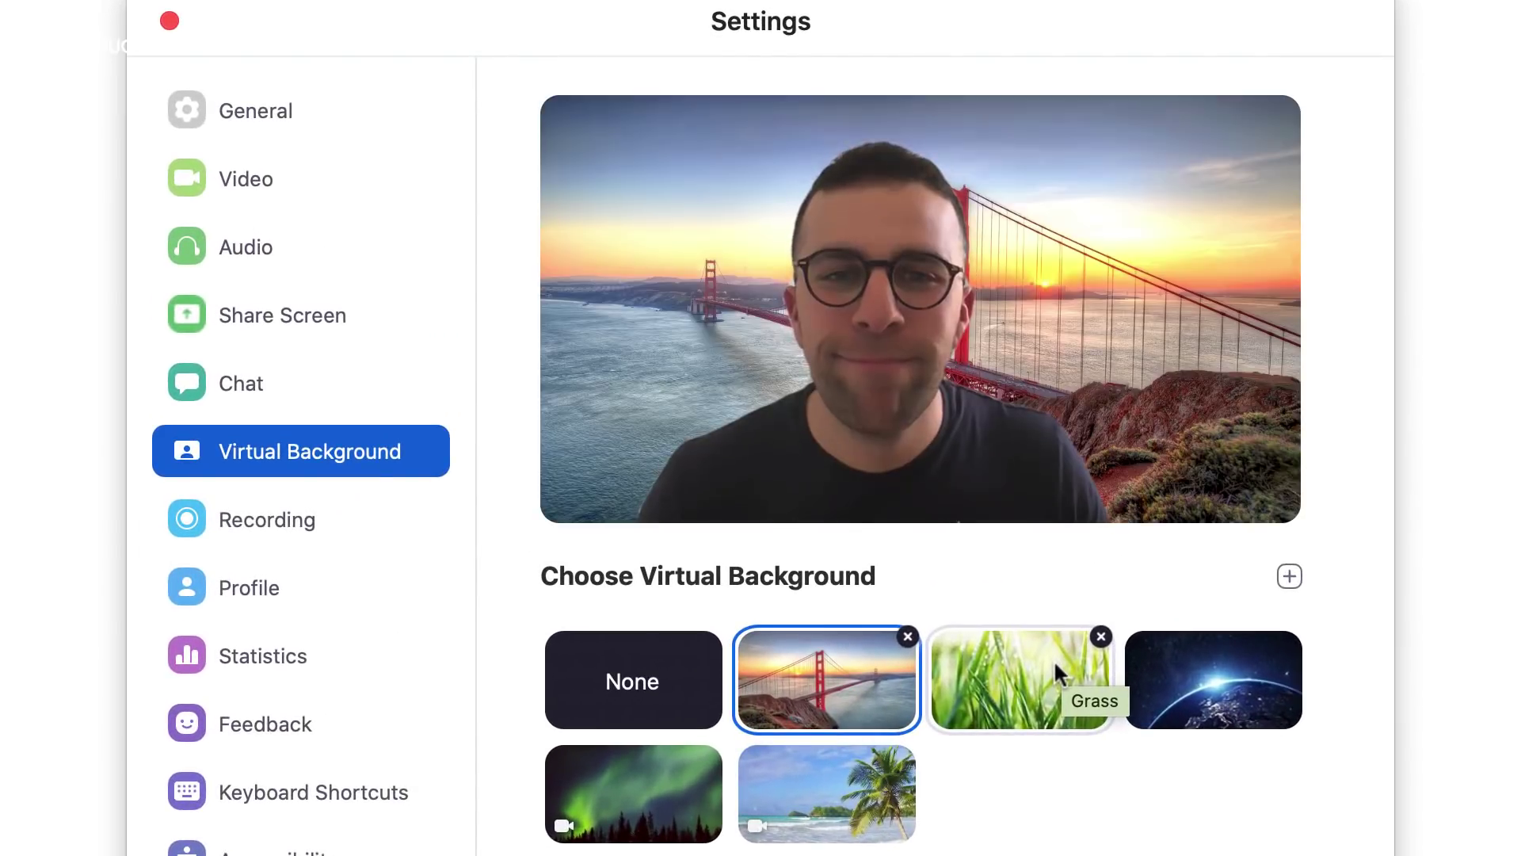
left_click(947, 508)
left_click(1182, 672)
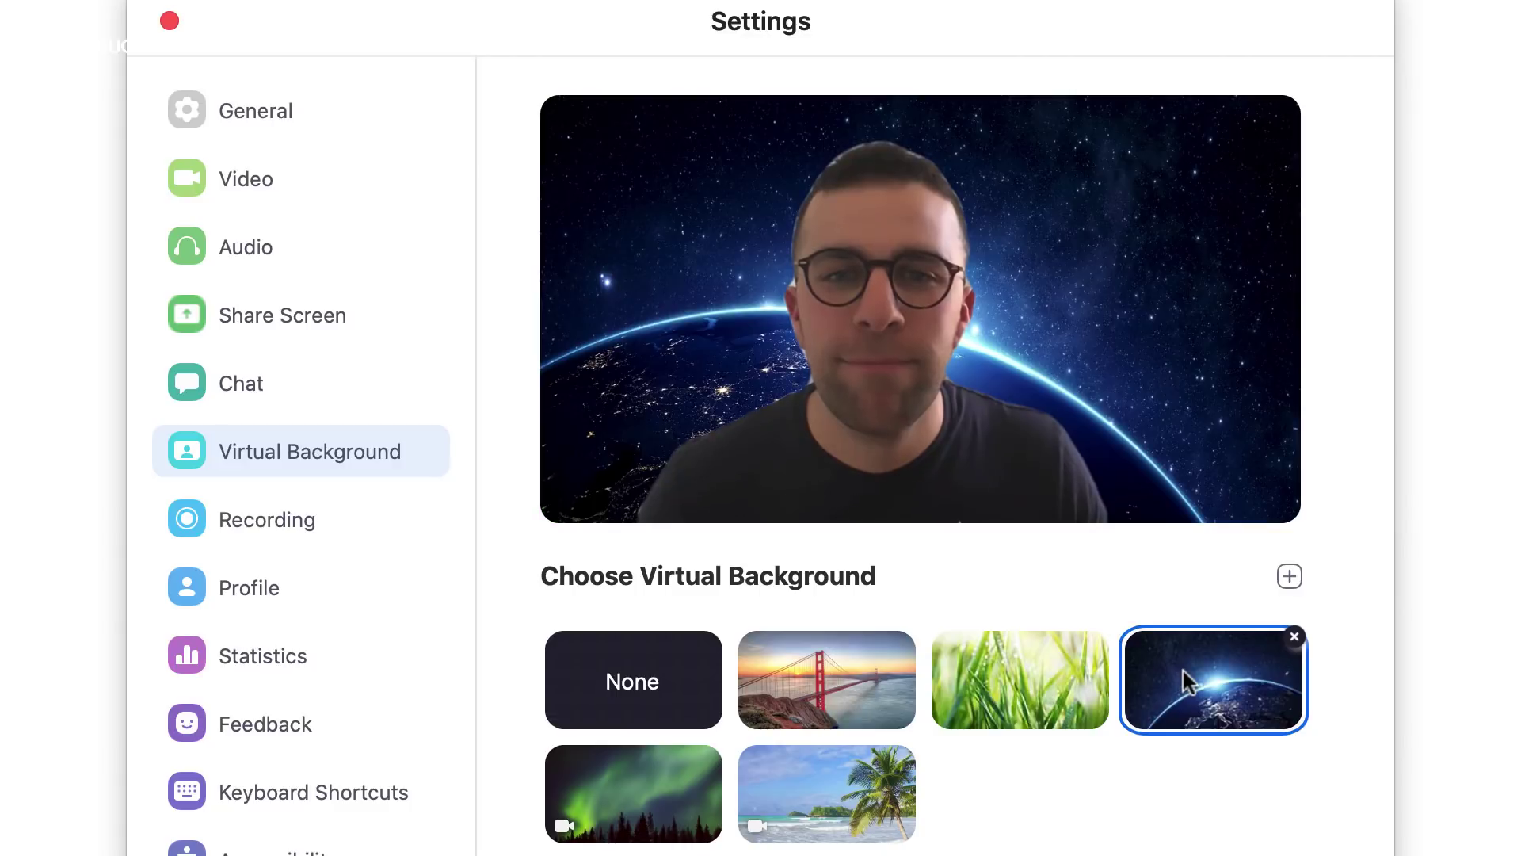
left_click(838, 794)
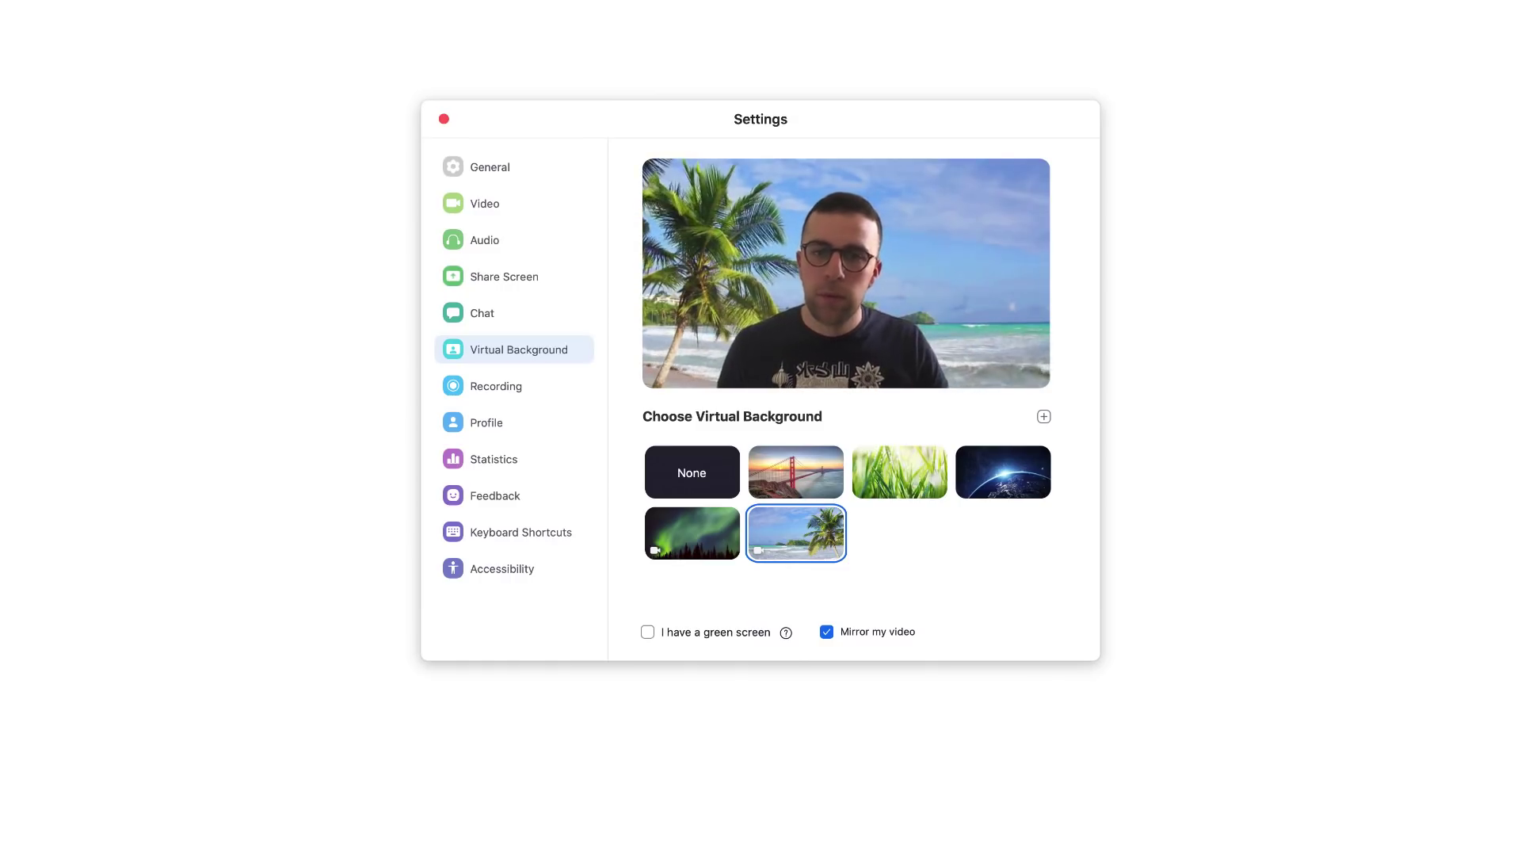
left_click(712, 538)
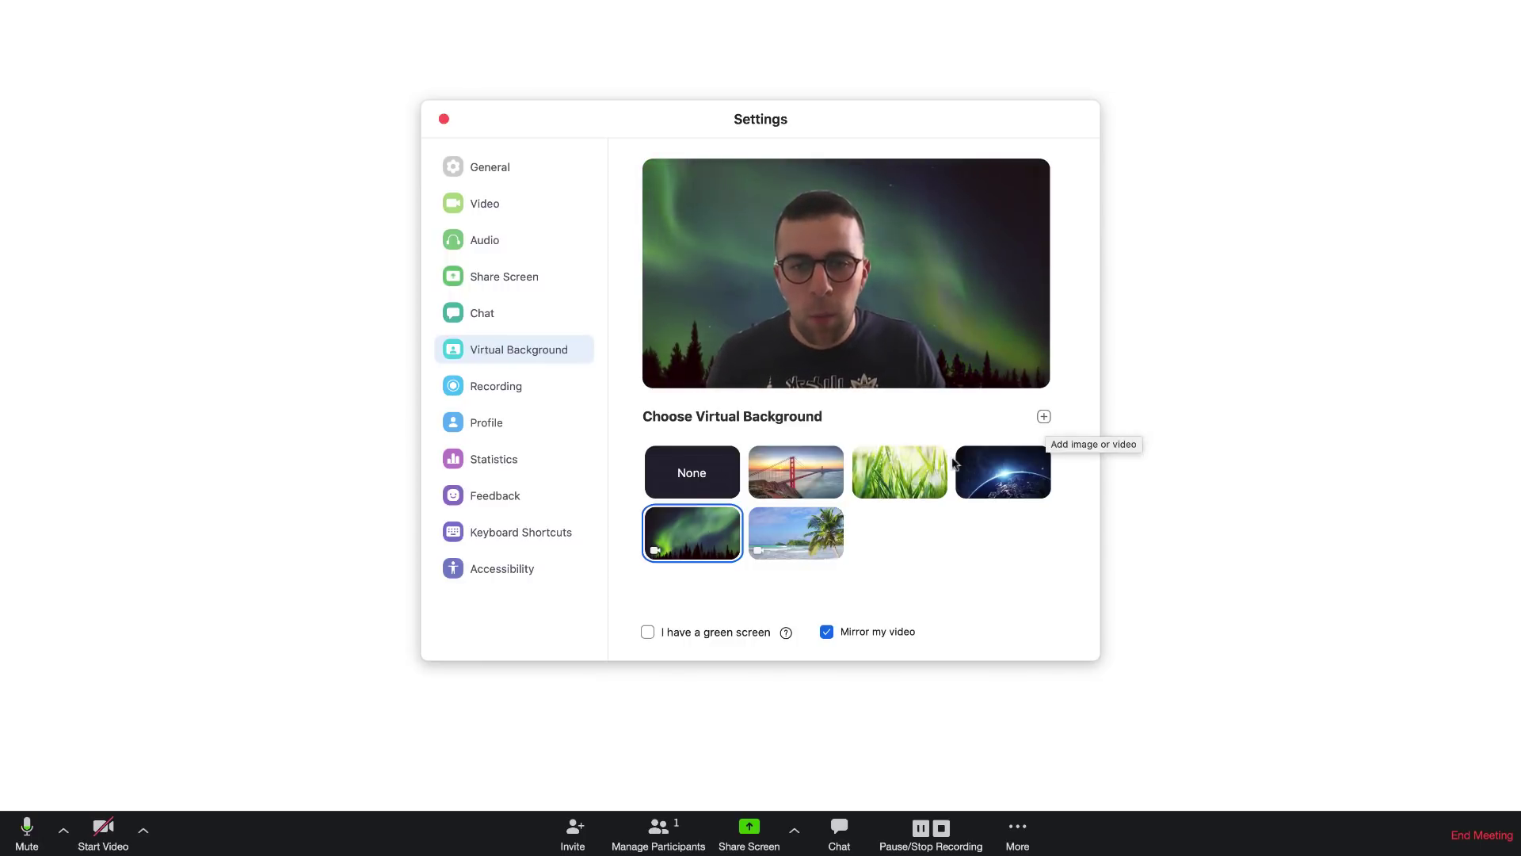
left_click(520, 388)
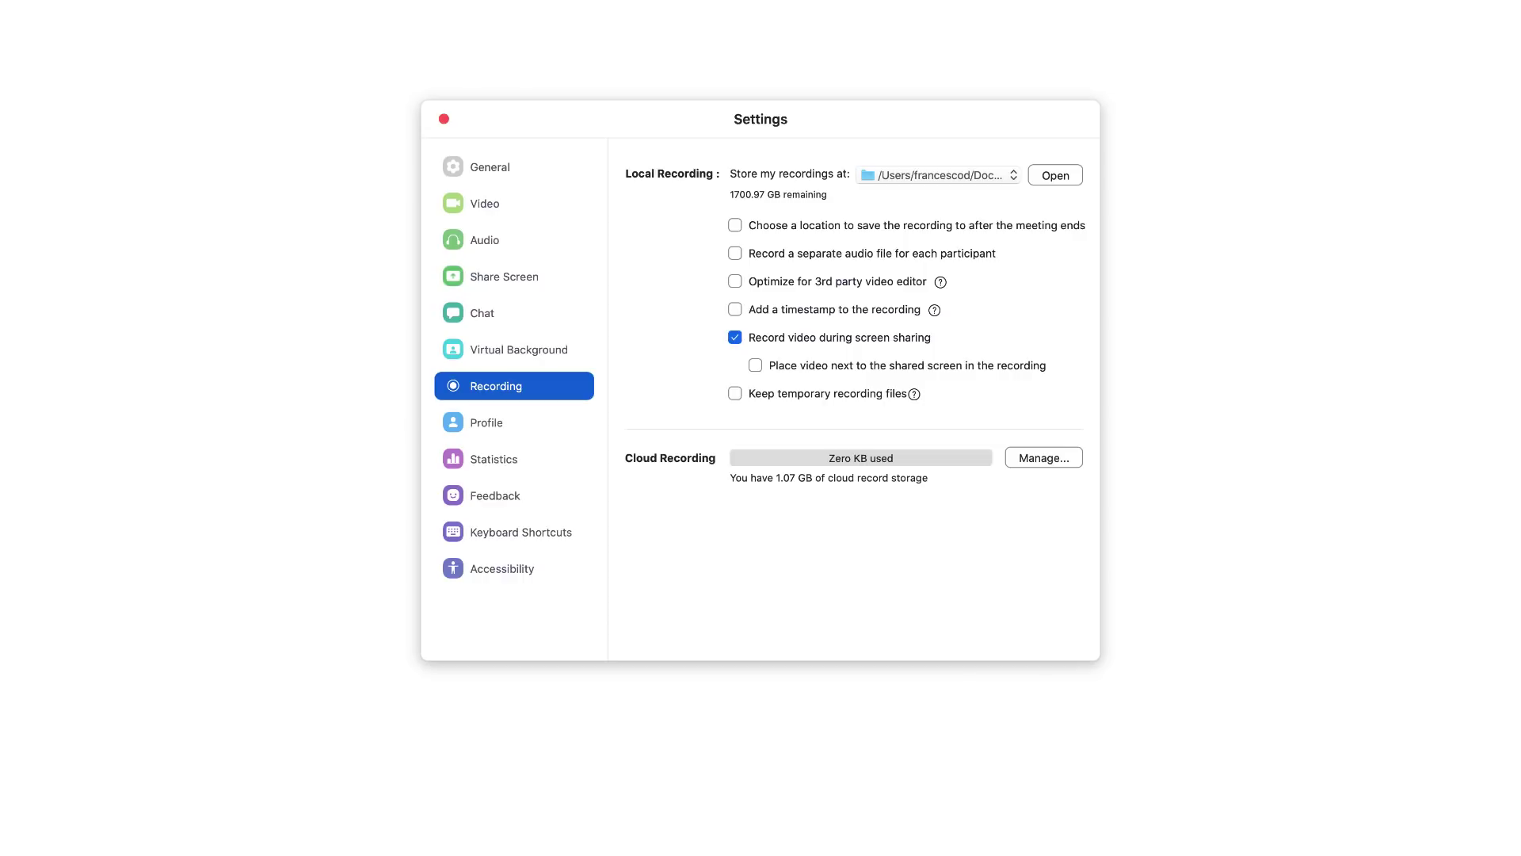
Browse the Profile, Statistics, General and Keyboard Shortcuts settings, scrolling through the shortcut list
left_click(499, 414)
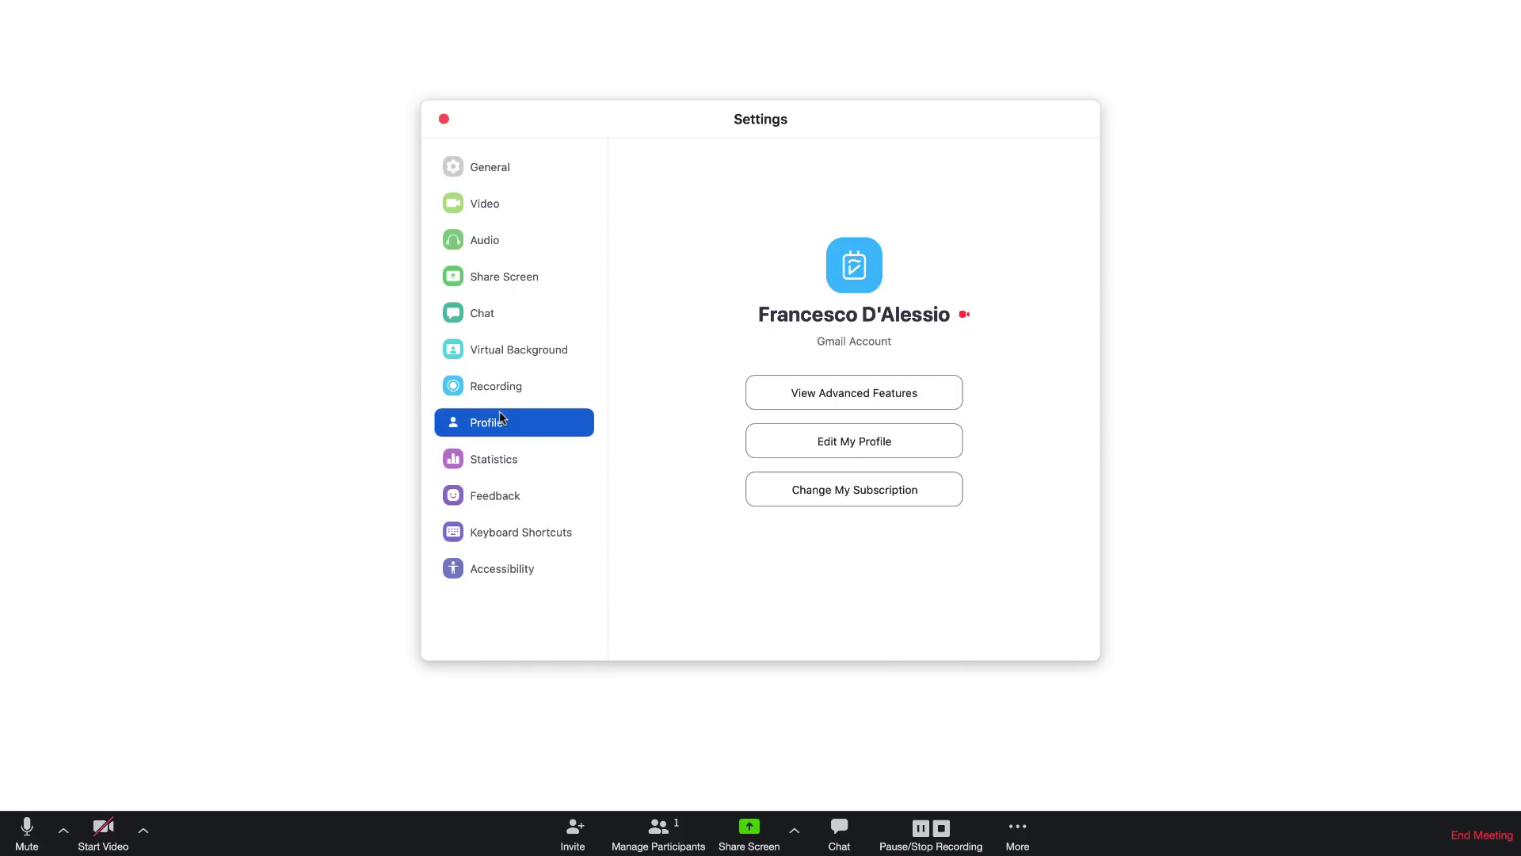
left_click(513, 464)
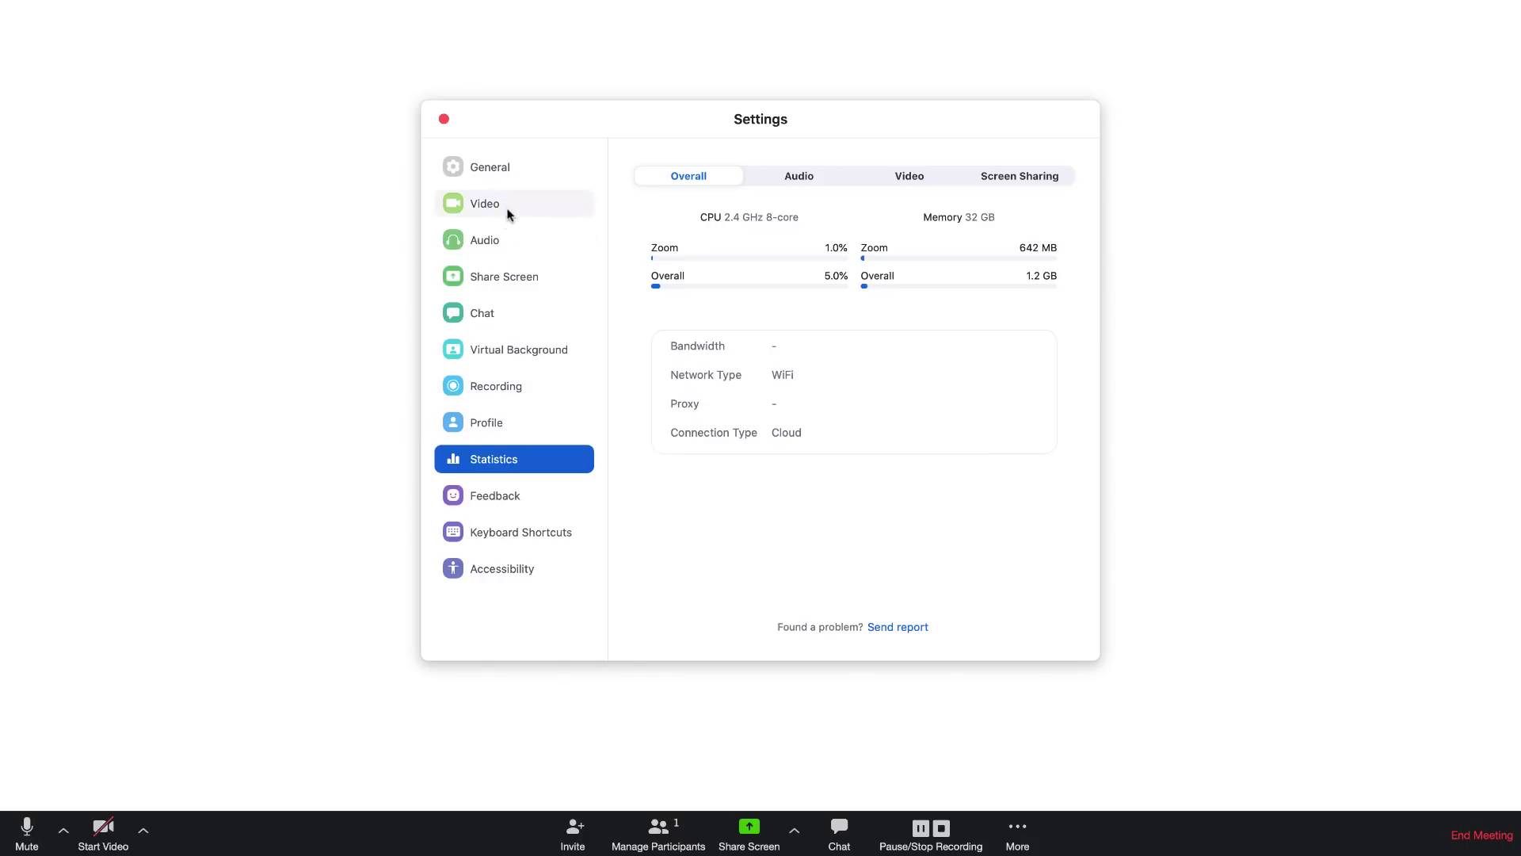
left_click(511, 182)
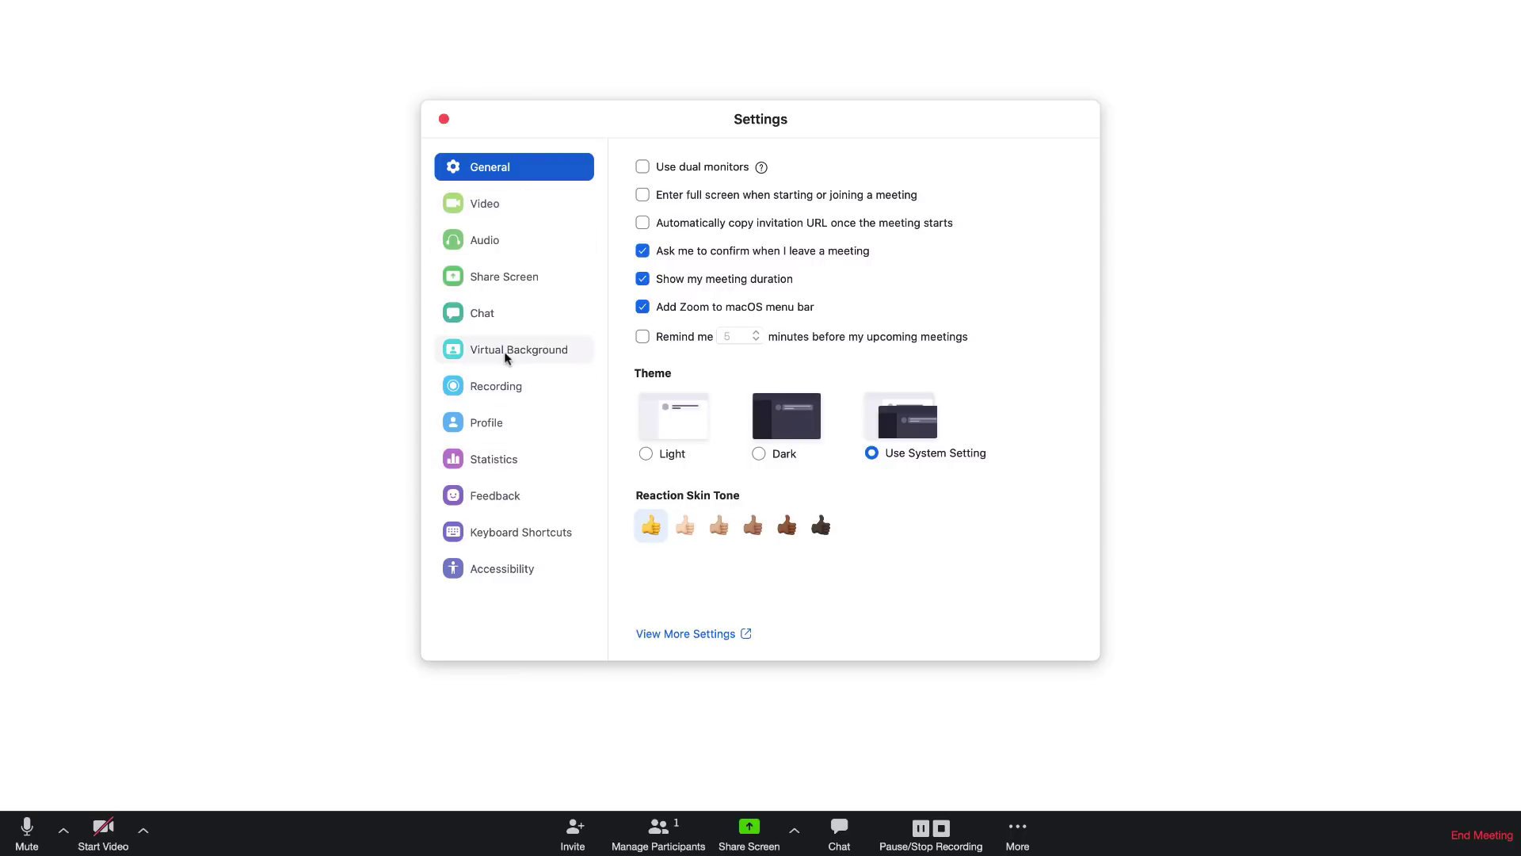
left_click(497, 529)
left_click(890, 374)
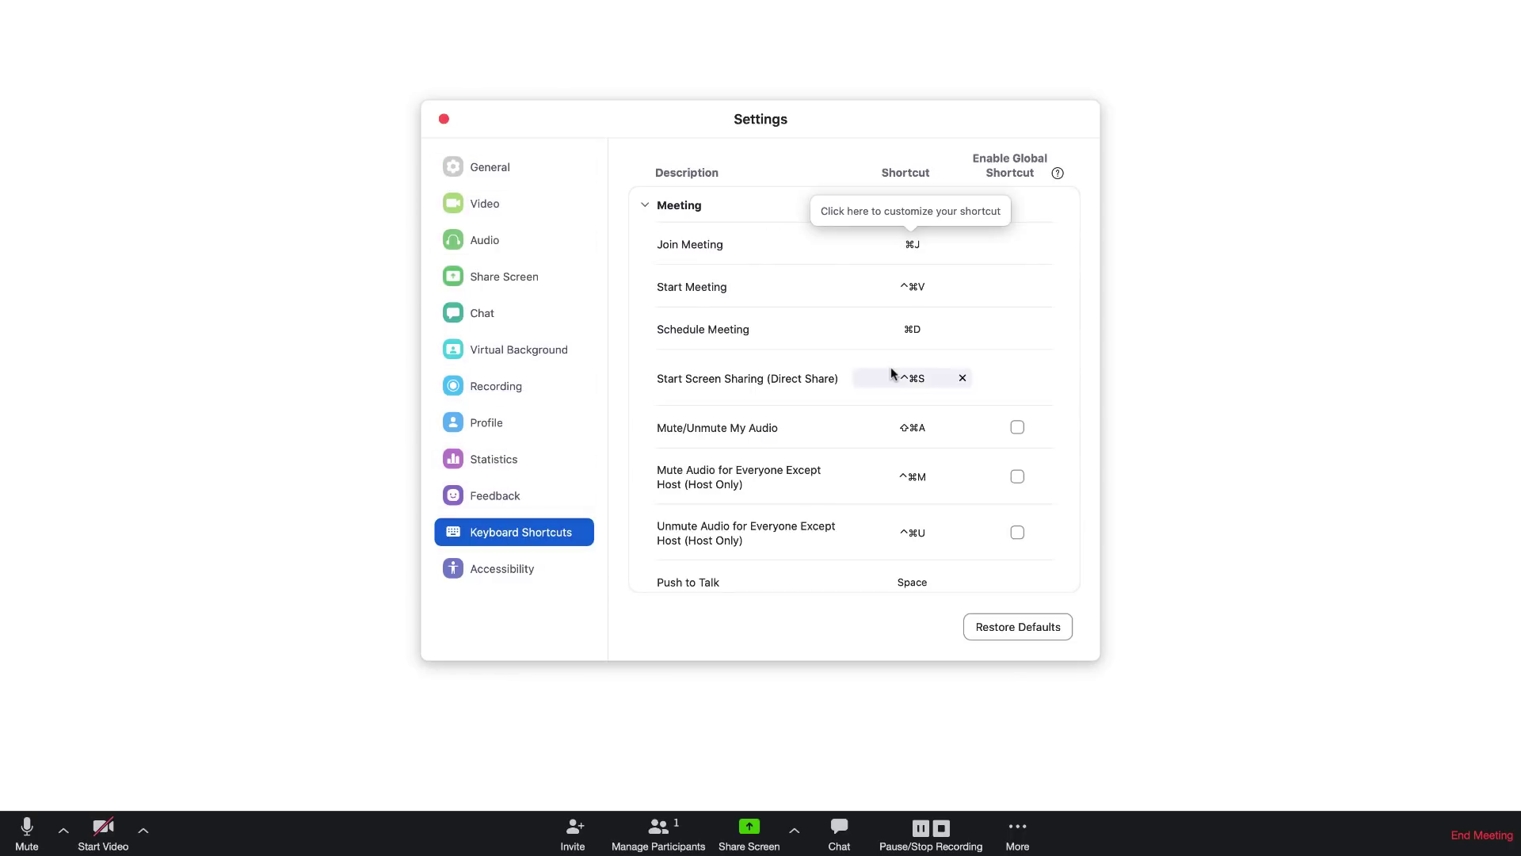
scroll(891, 372, "down", 3)
scroll(891, 371, "down", 15)
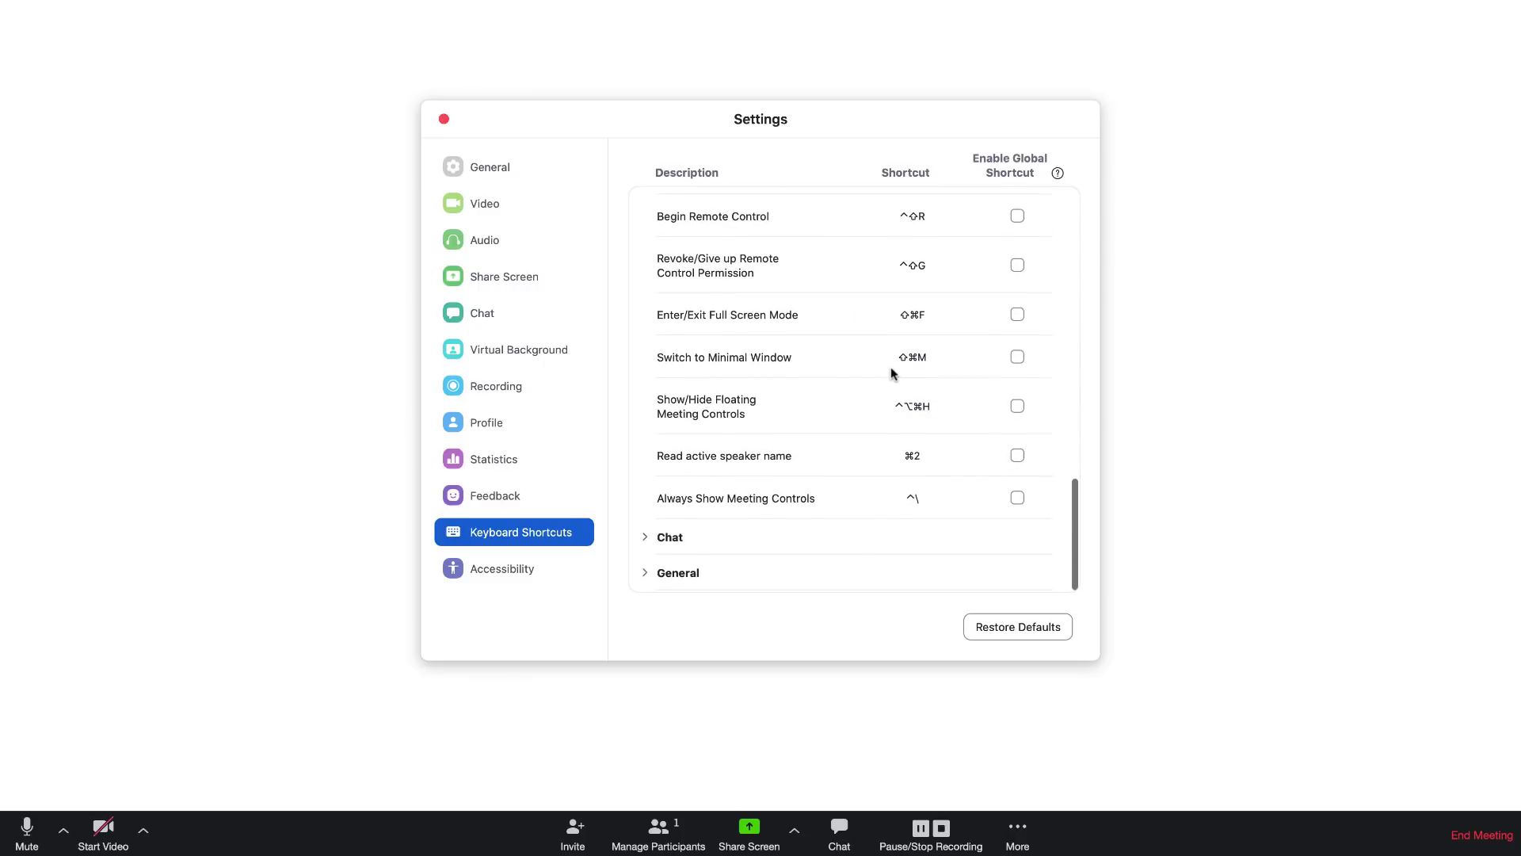
Close the Settings window and stop recording the meeting
left_click(444, 119)
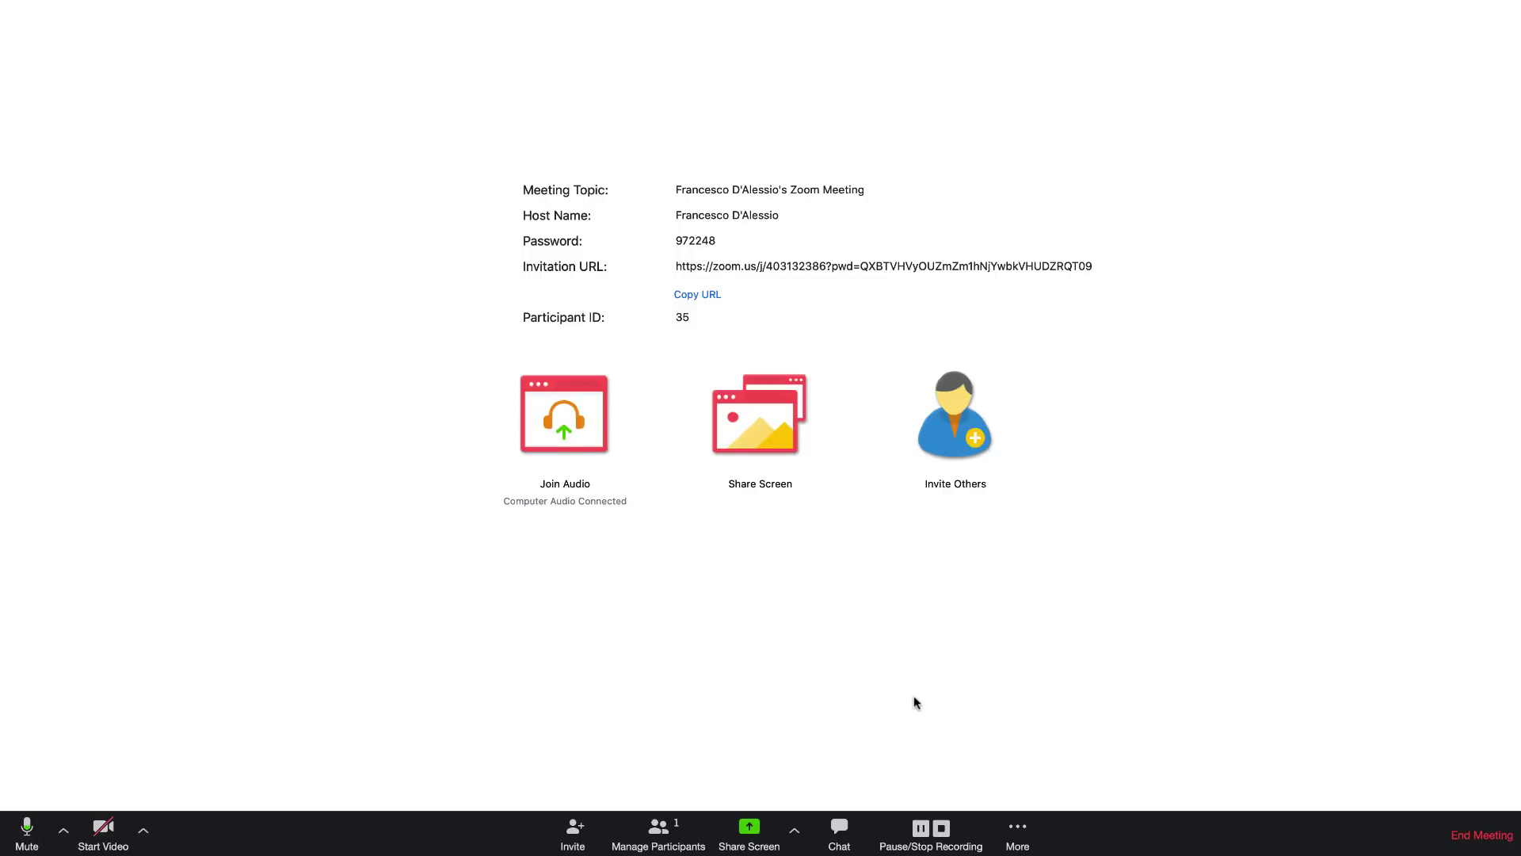
left_click(941, 828)
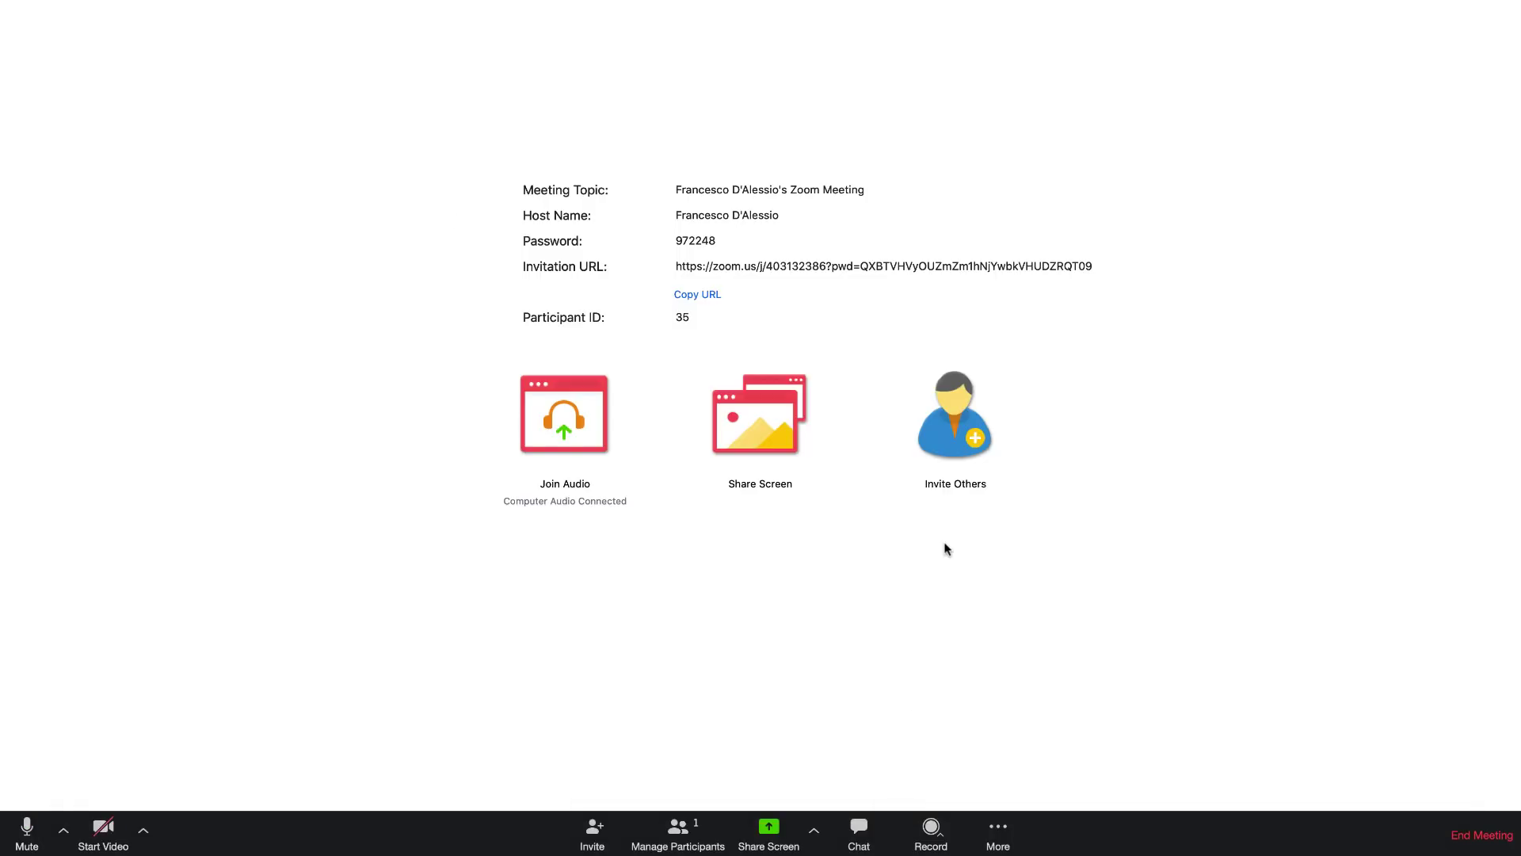